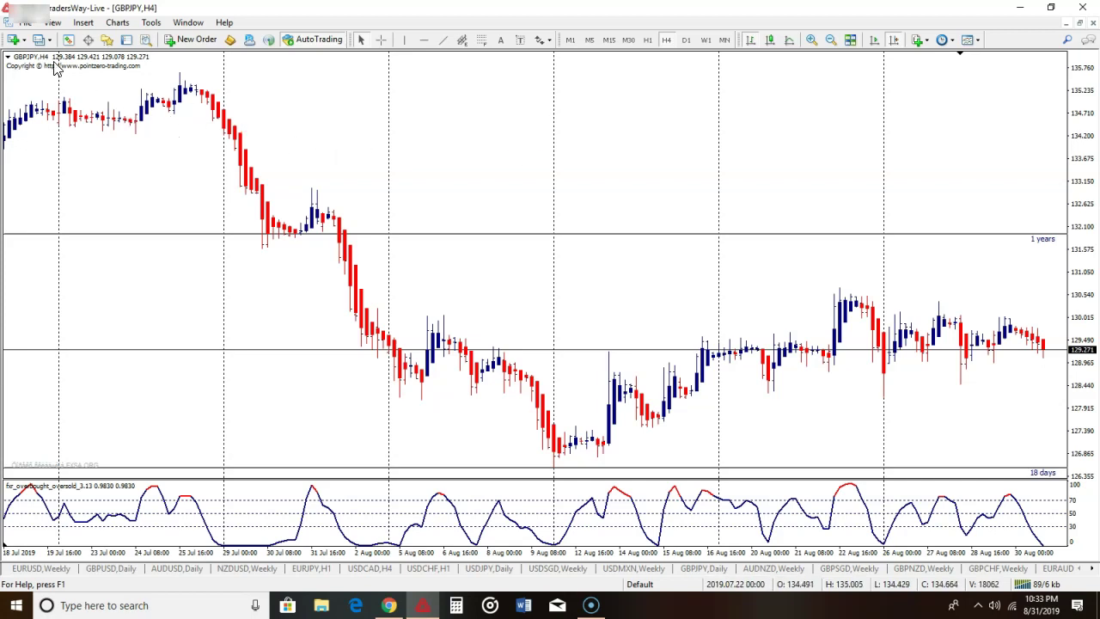
Shift the GBPJPY H4 chart left, leaving empty space to the right of the latest bar.
{"action": "scroll", "coordinate": [486, 254], "scroll_direction": "down", "scroll_amount": 2}
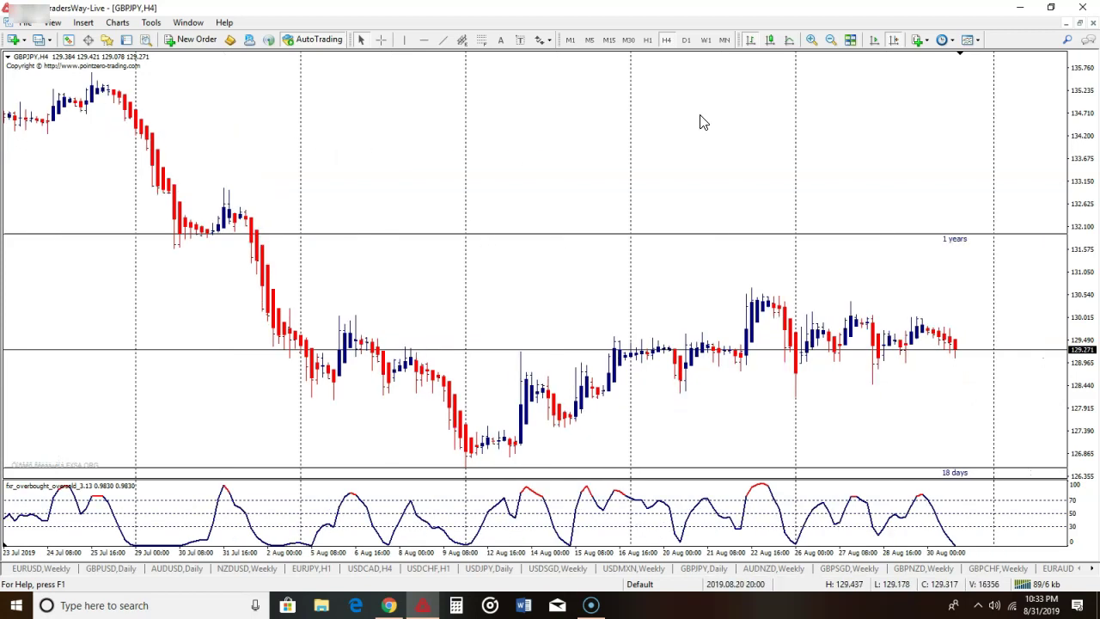
{"action": "left_click", "coordinate": [705, 42]}
Place a vertical line on the GBPJPY weekly chart and set it on the 2019.05.19 week.
{"action": "left_click", "coordinate": [447, 225]}
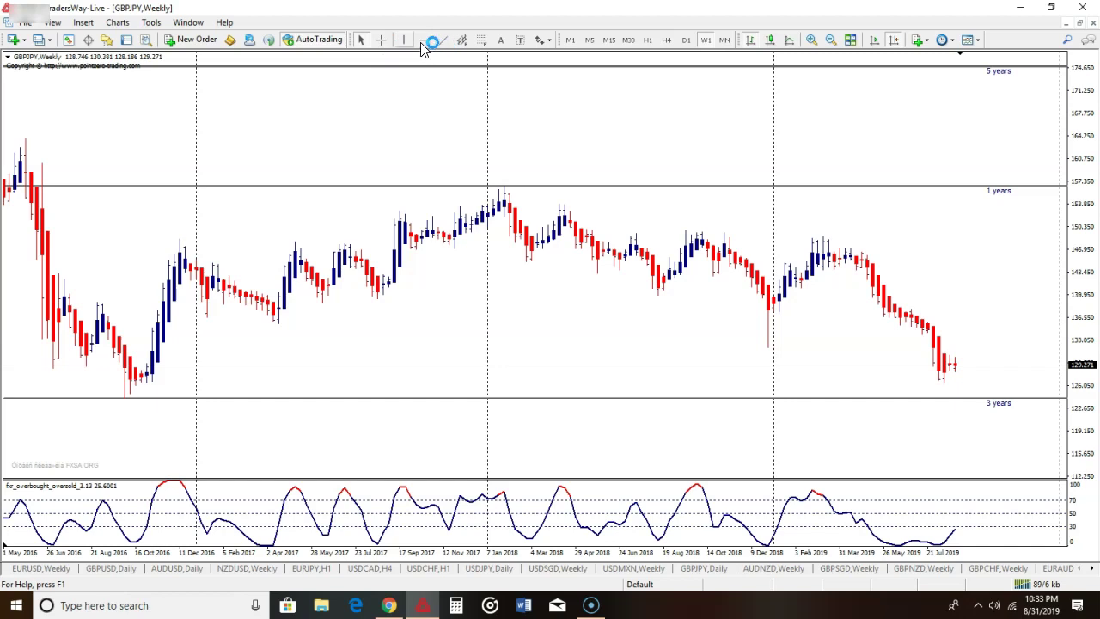
{"action": "left_click", "coordinate": [878, 256]}
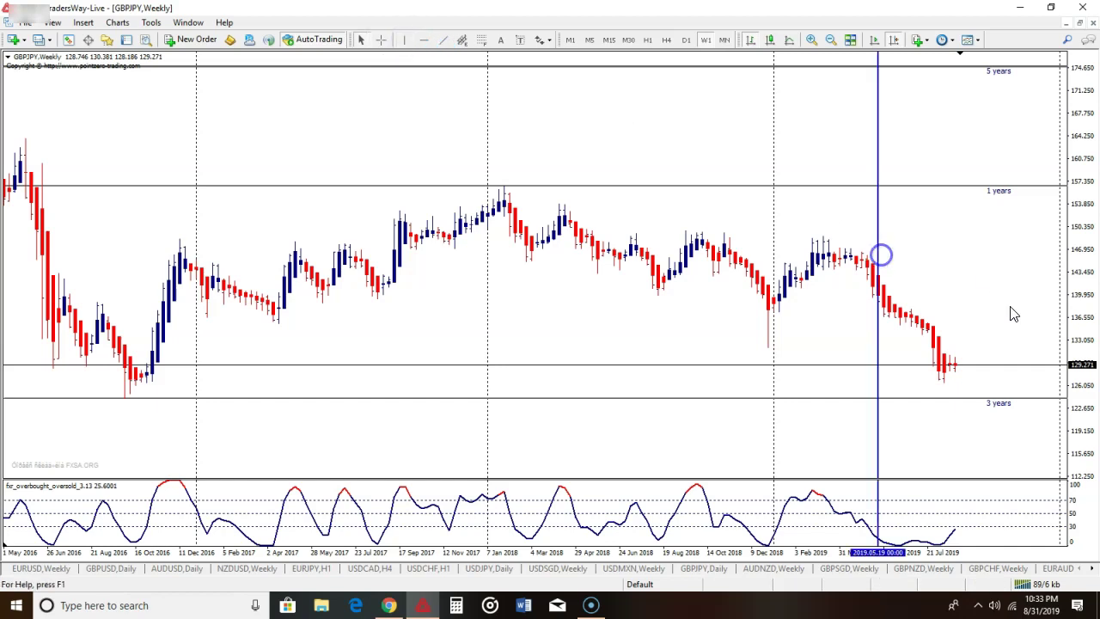
{"action": "mouse_move", "coordinate": [879, 228]}
{"action": "left_mouse_down"}
{"action": "mouse_move", "coordinate": [905, 233]}
{"action": "mouse_move", "coordinate": [877, 227]}
{"action": "left_mouse_up"}
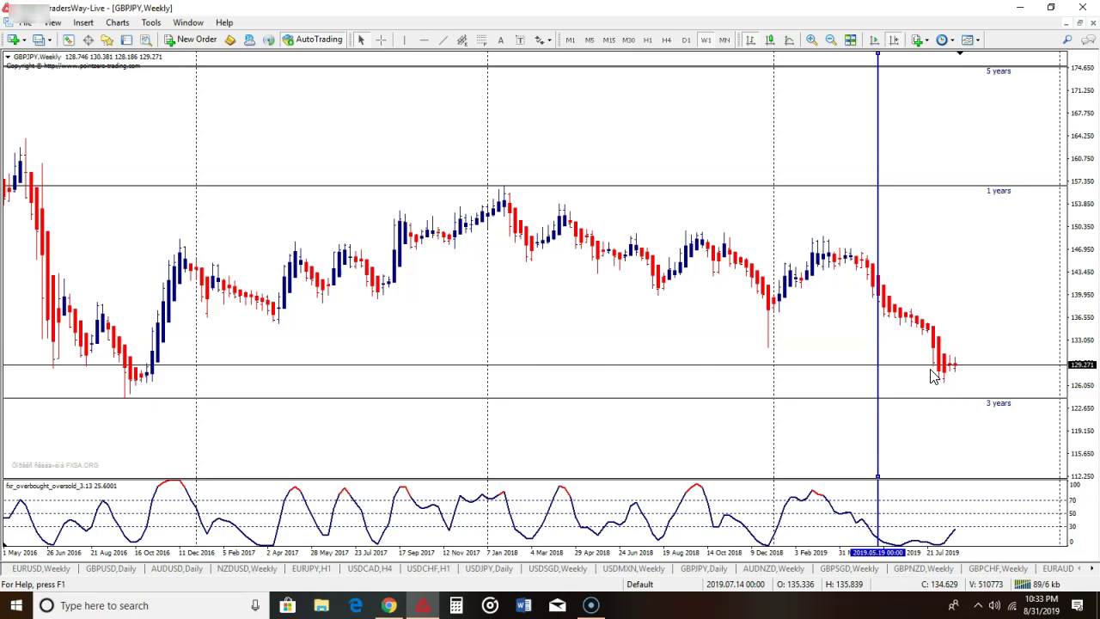
{"action": "mouse_move", "coordinate": [882, 219]}
{"action": "left_mouse_down"}
{"action": "mouse_move", "coordinate": [929, 236]}
{"action": "mouse_move", "coordinate": [871, 217]}
{"action": "mouse_move", "coordinate": [912, 243]}
{"action": "mouse_move", "coordinate": [872, 223]}
{"action": "mouse_move", "coordinate": [876, 249]}
{"action": "mouse_move", "coordinate": [874, 232]}
{"action": "left_mouse_up"}
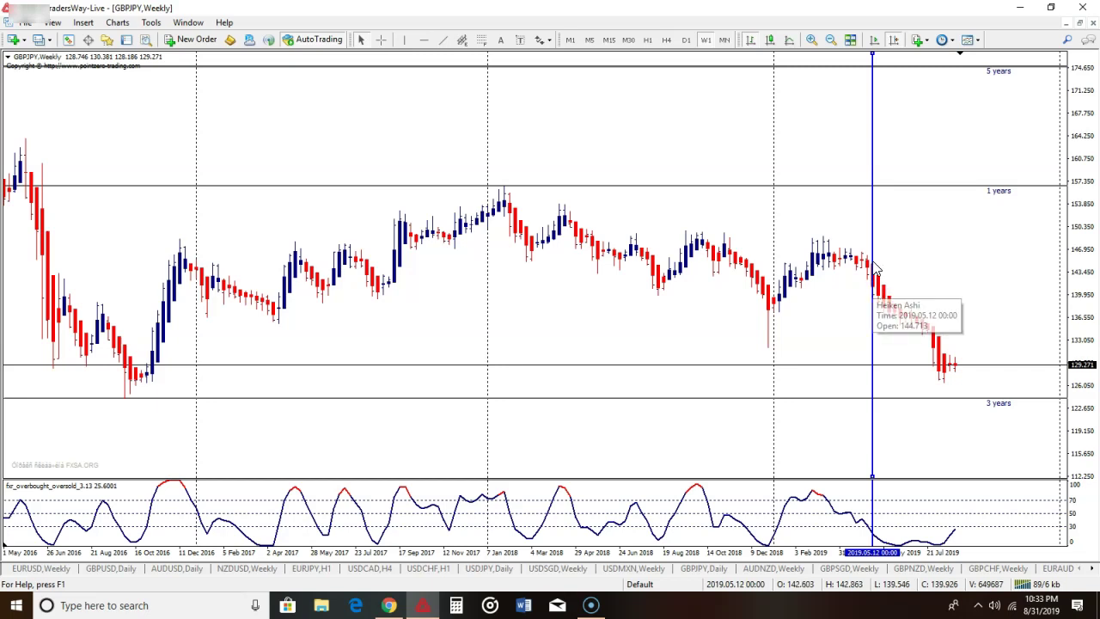
{"action": "left_click", "coordinate": [873, 231]}
{"action": "left_click_drag", "start_coordinate": [875, 234], "coordinate": [880, 231]}
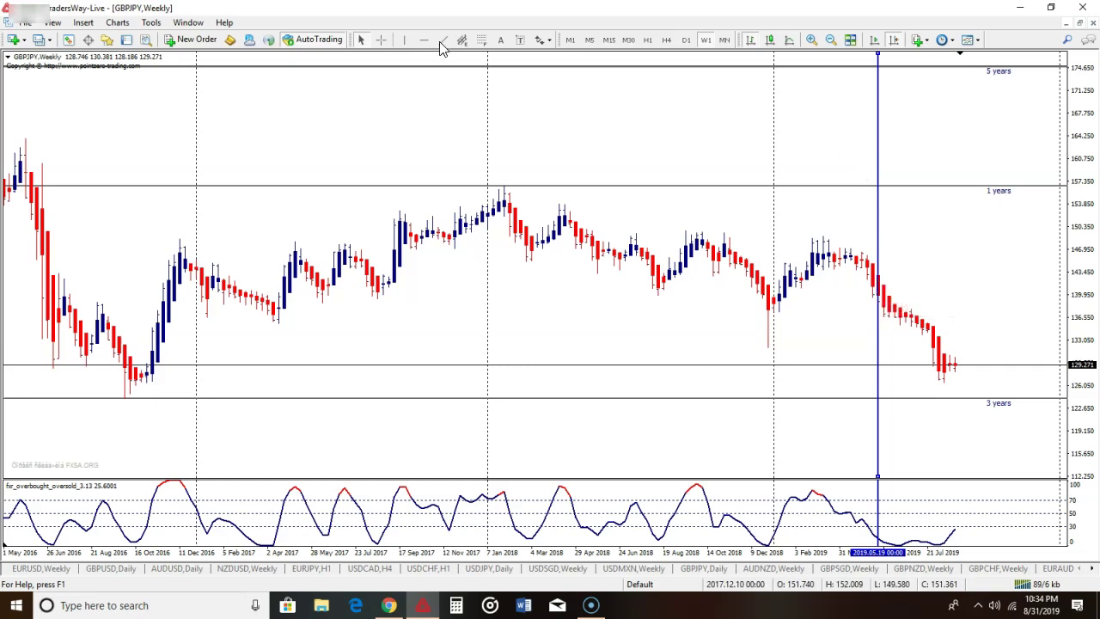
Switch GBPJPY to H4, zoom in twice and pan to the April–May 2019 candles.
{"action": "left_click", "coordinate": [665, 40]}
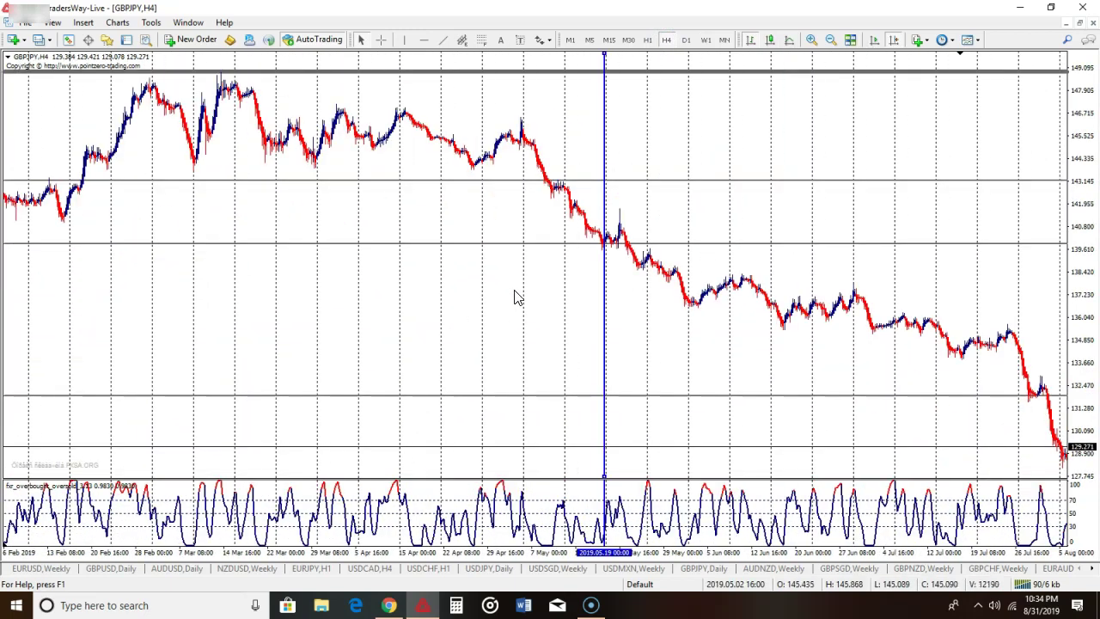
{"action": "left_click", "coordinate": [811, 39]}
{"action": "left_click", "coordinate": [812, 39]}
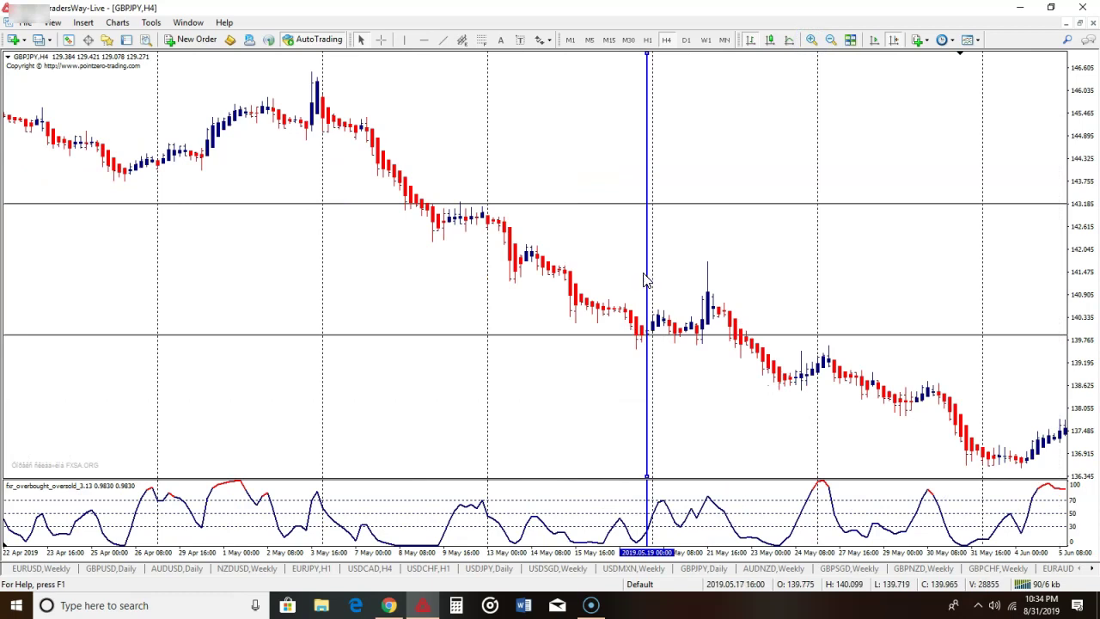
{"action": "left_click_drag", "start_coordinate": [679, 363], "coordinate": [916, 370]}
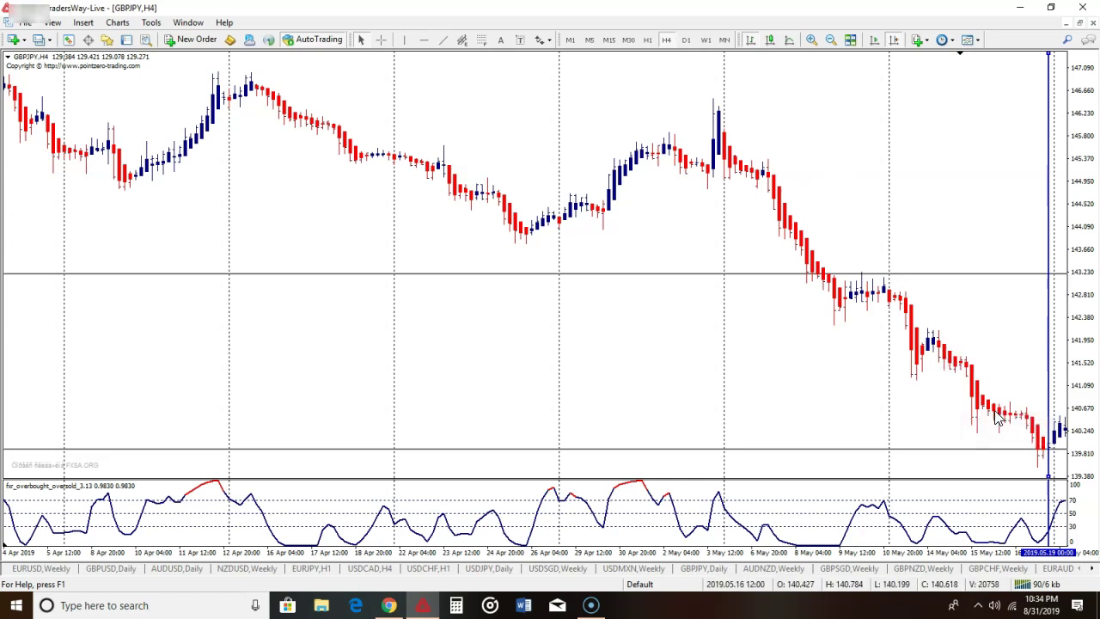
{"action": "left_click_drag", "start_coordinate": [864, 368], "coordinate": [827, 353]}
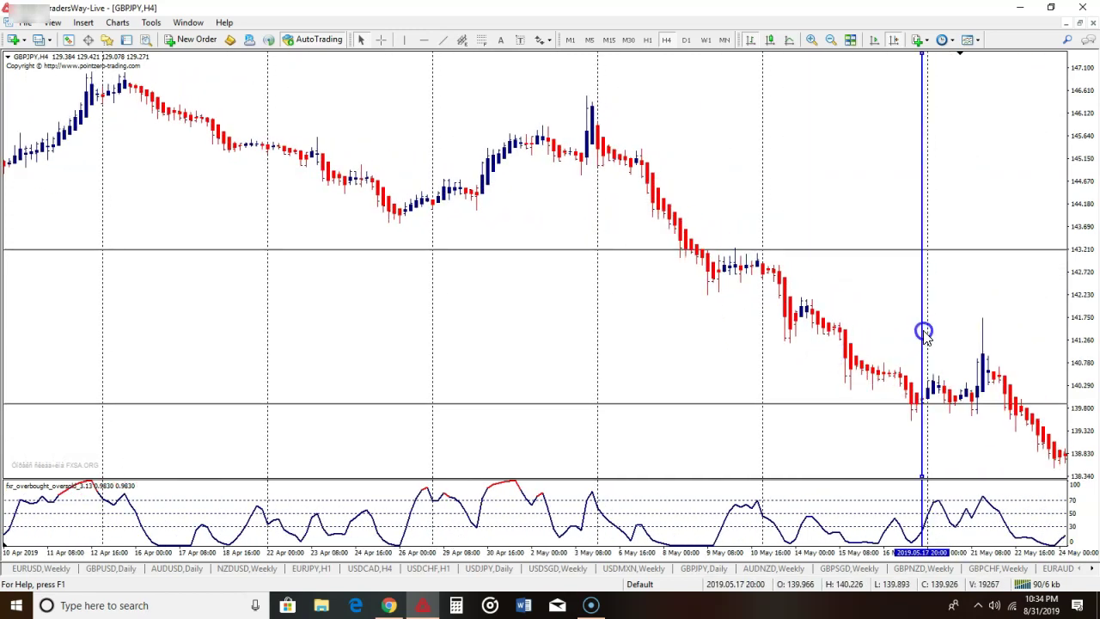
Move the vertical line to the 2019.05.20 12:00 candle and measure from it with the crosshair.
{"action": "left_click_drag", "start_coordinate": [924, 334], "coordinate": [928, 335]}
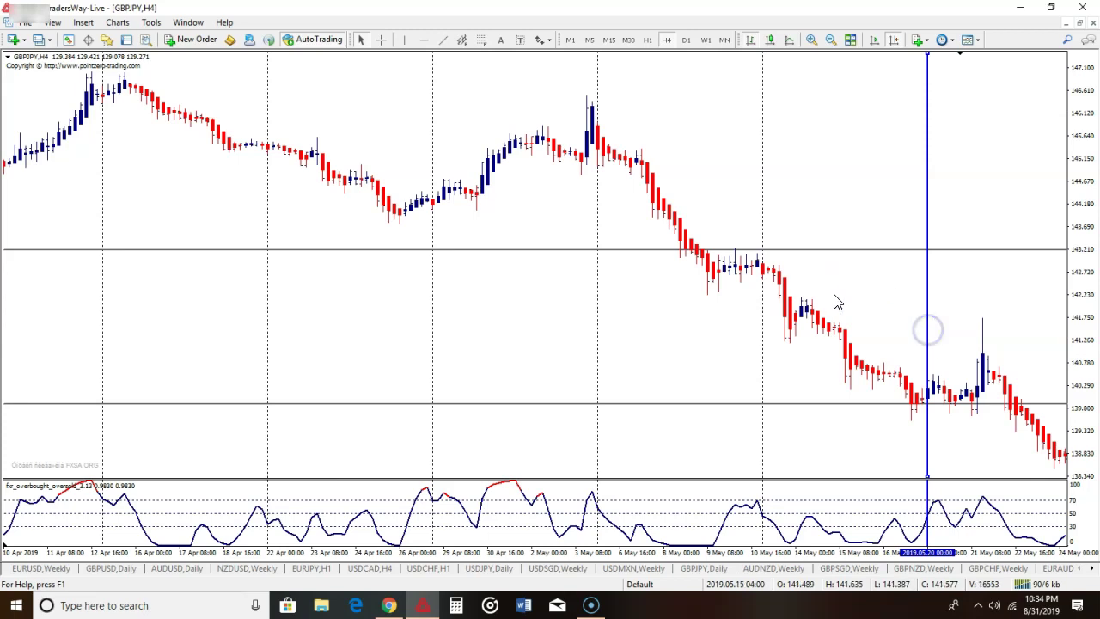
{"action": "scroll", "coordinate": [831, 294], "scroll_direction": "down", "scroll_amount": 3}
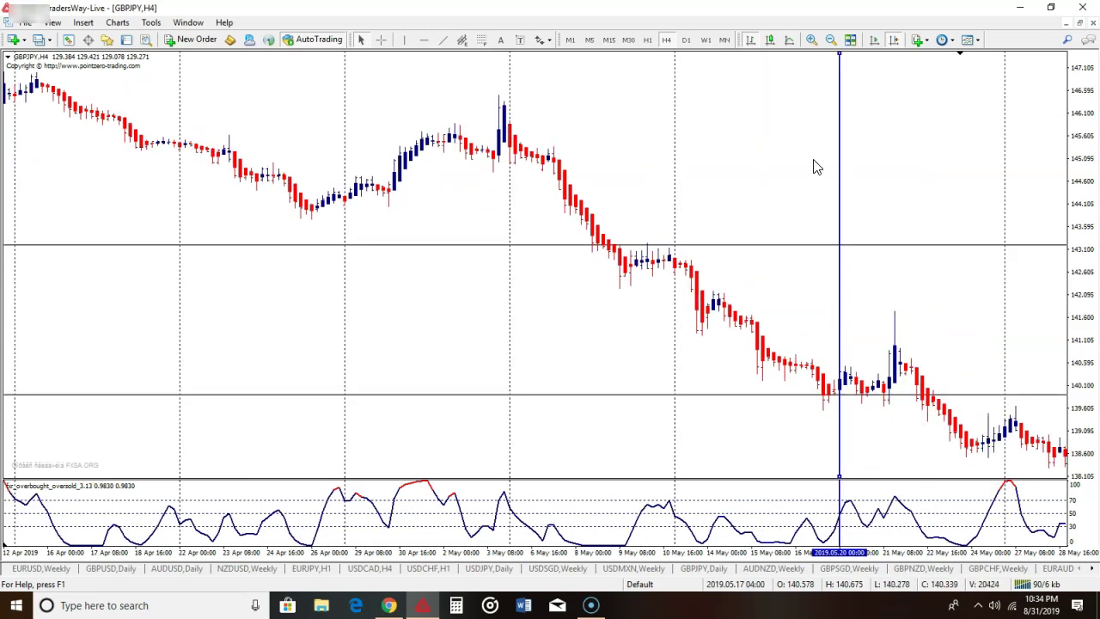
{"action": "left_click_drag", "start_coordinate": [840, 169], "coordinate": [862, 166]}
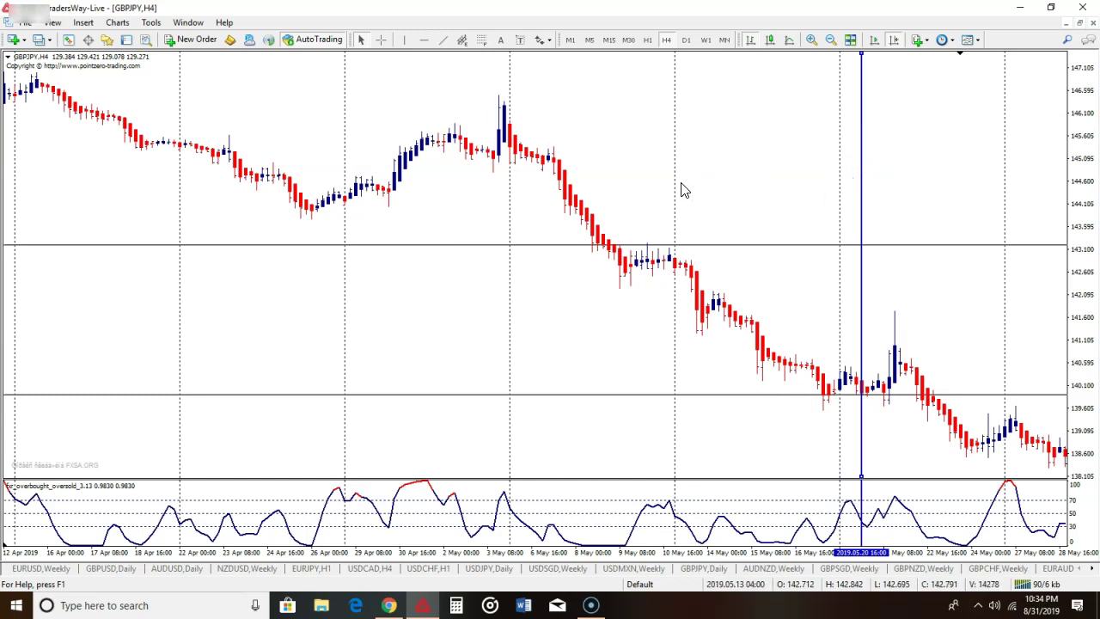
{"action": "left_click_drag", "start_coordinate": [862, 179], "coordinate": [840, 174]}
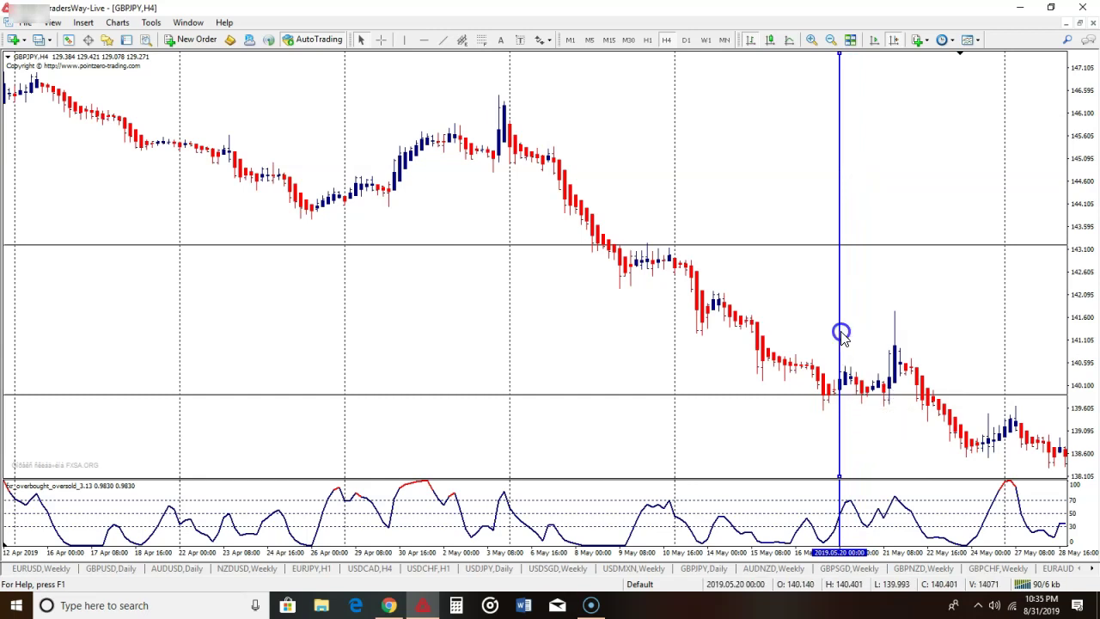
{"action": "mouse_move", "coordinate": [843, 333]}
{"action": "left_mouse_down"}
{"action": "mouse_move", "coordinate": [864, 337]}
{"action": "mouse_move", "coordinate": [851, 334]}
{"action": "left_mouse_up"}
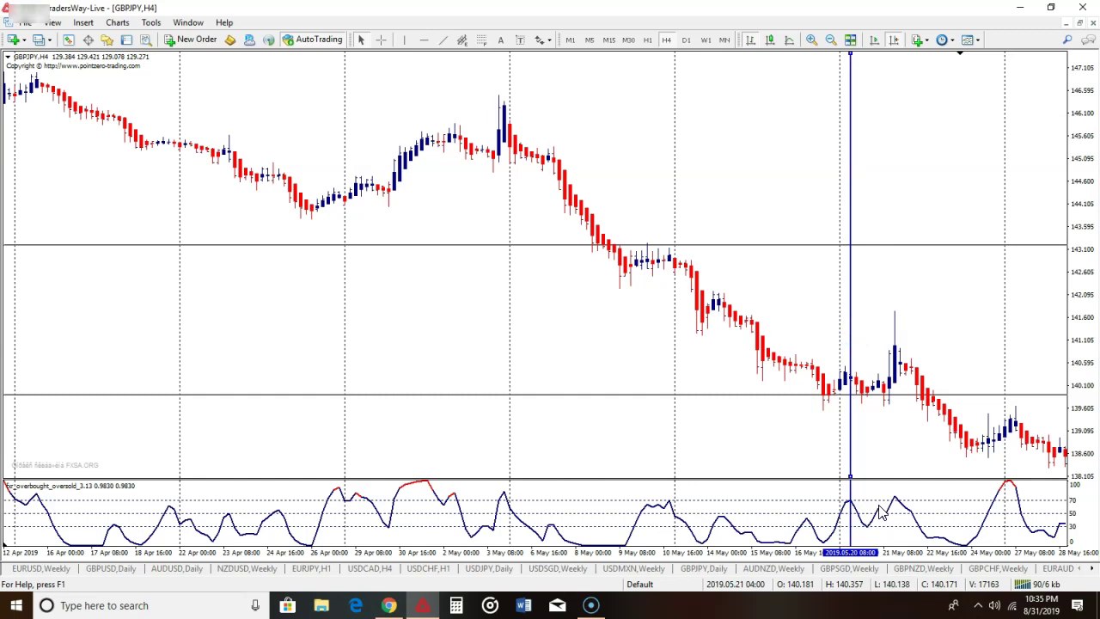
{"action": "left_click_drag", "start_coordinate": [849, 320], "coordinate": [894, 344]}
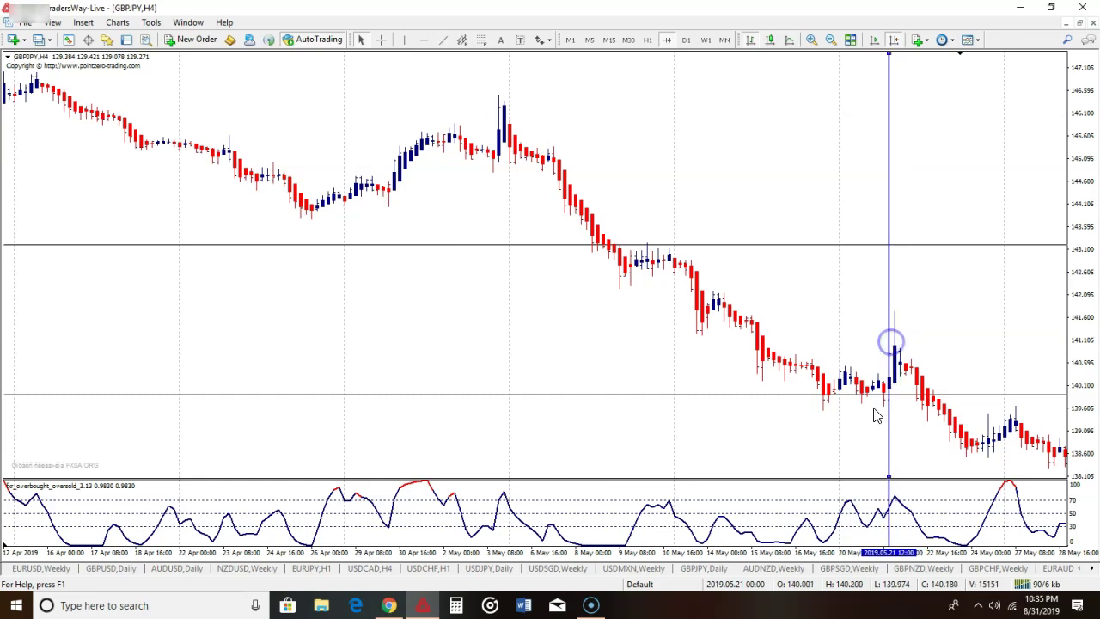
{"action": "left_click_drag", "start_coordinate": [891, 315], "coordinate": [856, 309]}
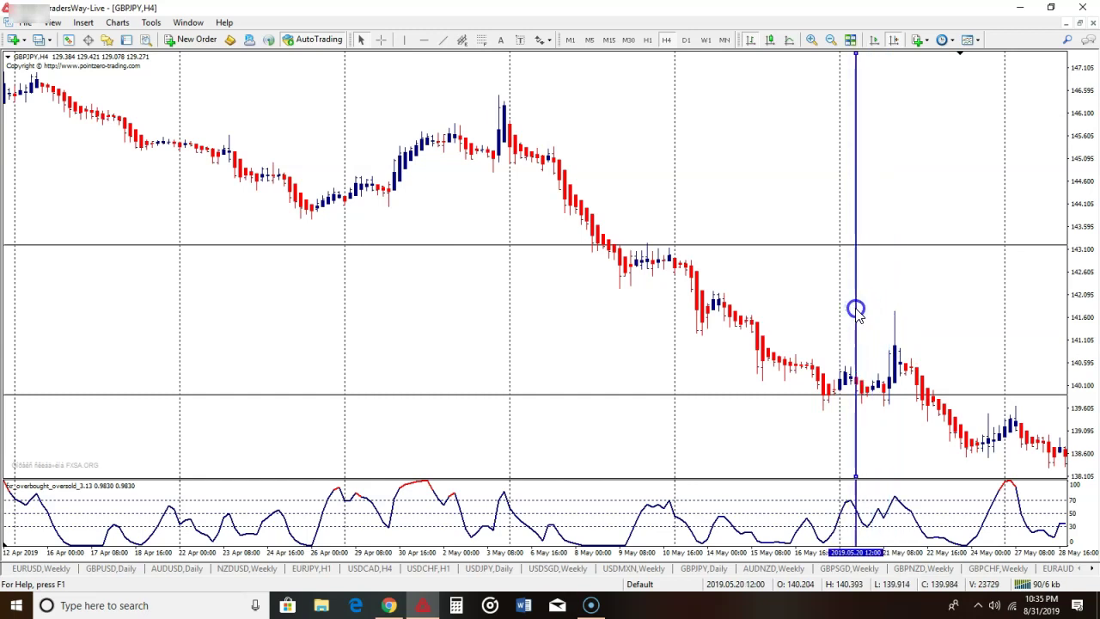
{"action": "middle_click", "coordinate": [868, 387]}
{"action": "left_click_drag", "start_coordinate": [857, 379], "coordinate": [698, 247]}
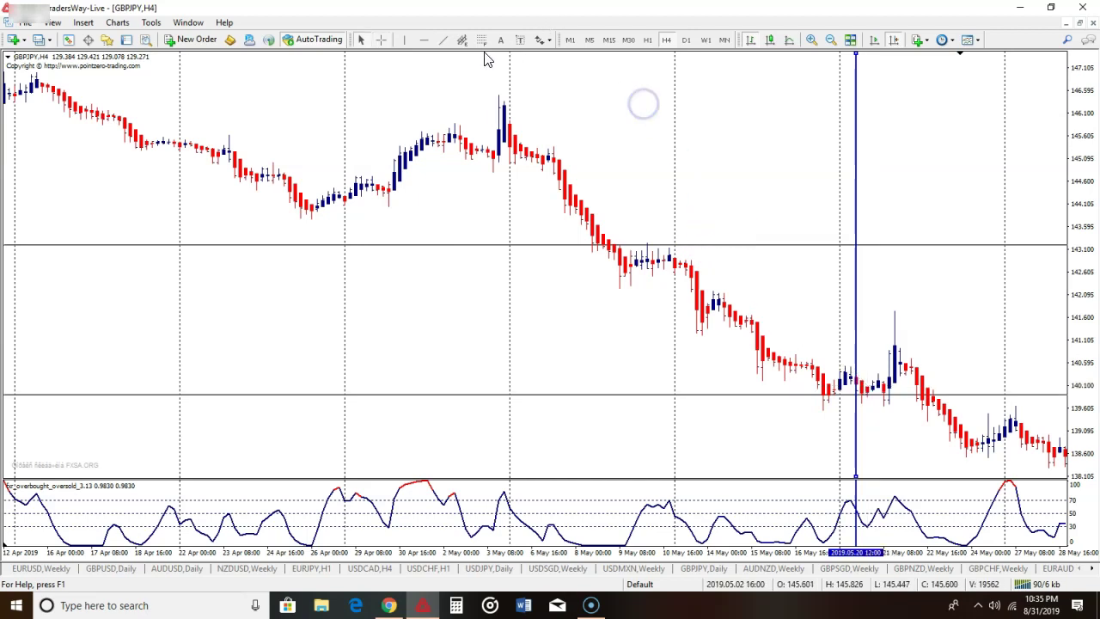
Add a horizontal price level at about 143.26 on the H4 chart.
{"action": "left_click", "coordinate": [427, 43]}
{"action": "left_click", "coordinate": [698, 244]}
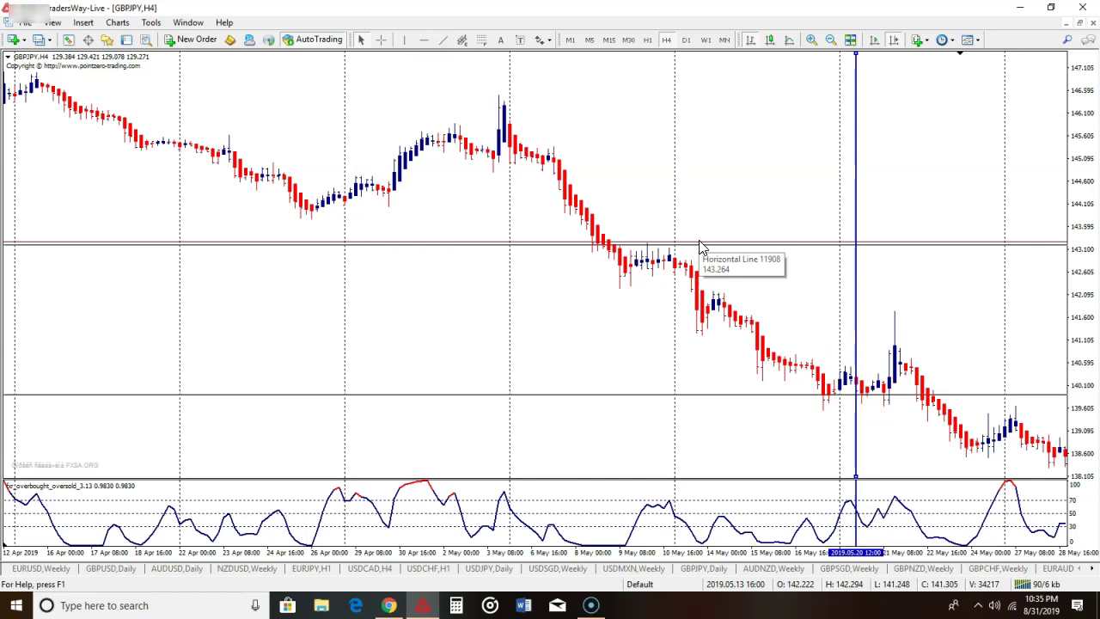
{"action": "left_click_drag", "start_coordinate": [821, 307], "coordinate": [757, 287]}
On the weekly chart, draw a descending trend line across the May 2019 drop.
{"action": "left_click", "coordinate": [705, 39]}
{"action": "mouse_move", "coordinate": [901, 266]}
{"action": "left_mouse_down"}
{"action": "mouse_move", "coordinate": [917, 290]}
{"action": "mouse_move", "coordinate": [857, 218]}
{"action": "mouse_move", "coordinate": [899, 256]}
{"action": "mouse_move", "coordinate": [892, 263]}
{"action": "mouse_move", "coordinate": [911, 264]}
{"action": "mouse_move", "coordinate": [919, 290]}
{"action": "left_mouse_up"}
{"action": "left_click_drag", "start_coordinate": [859, 346], "coordinate": [797, 296]}
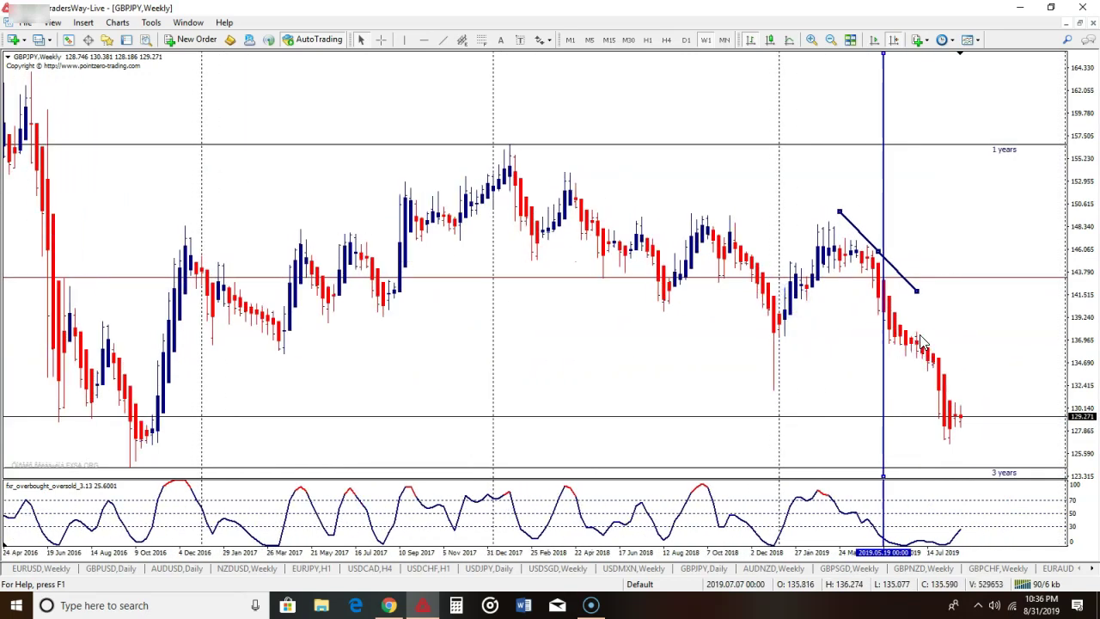
{"action": "left_click_drag", "start_coordinate": [913, 338], "coordinate": [838, 339]}
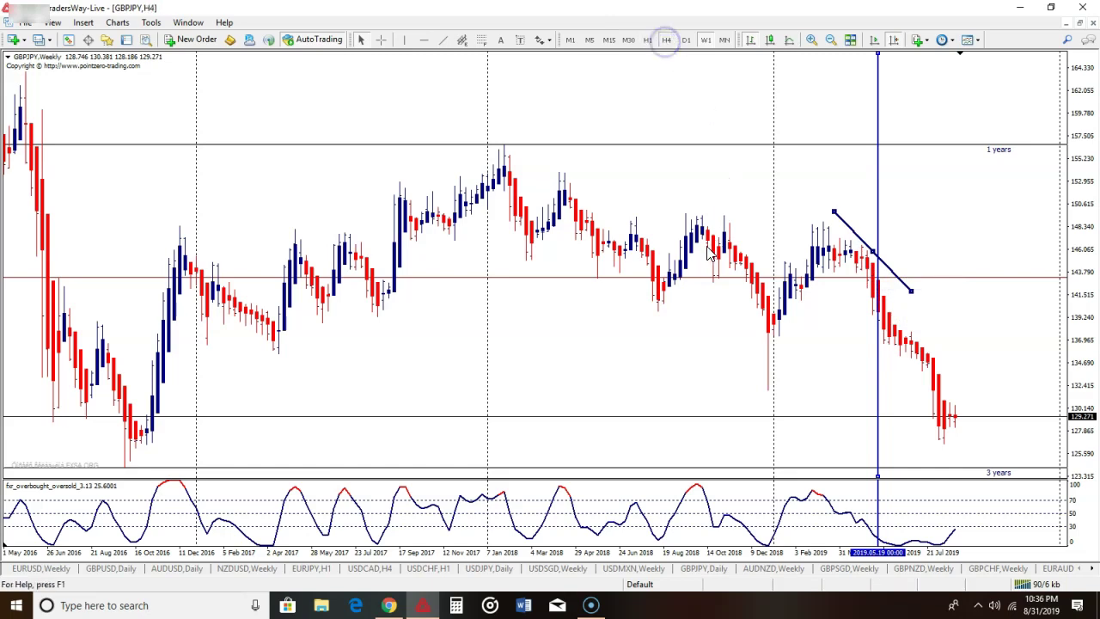
Return to H4, jump to the latest bars, scroll back and adjust the zoom level.
{"action": "left_click", "coordinate": [666, 39]}
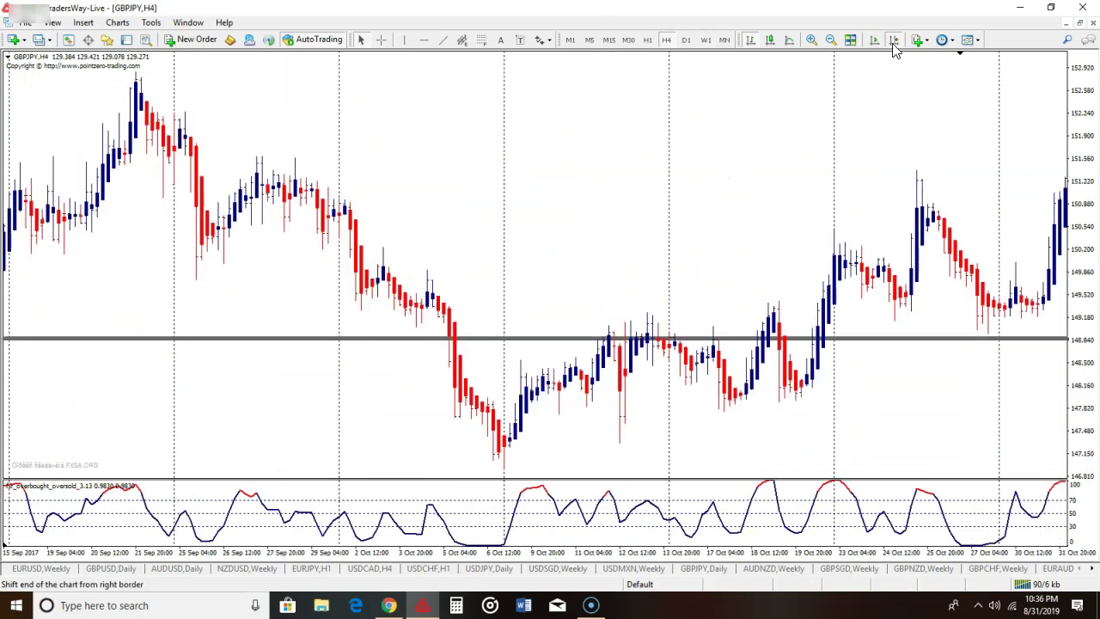
{"action": "left_click", "coordinate": [894, 40]}
{"action": "scroll", "coordinate": [464, 298], "scroll_direction": "up", "scroll_amount": 10}
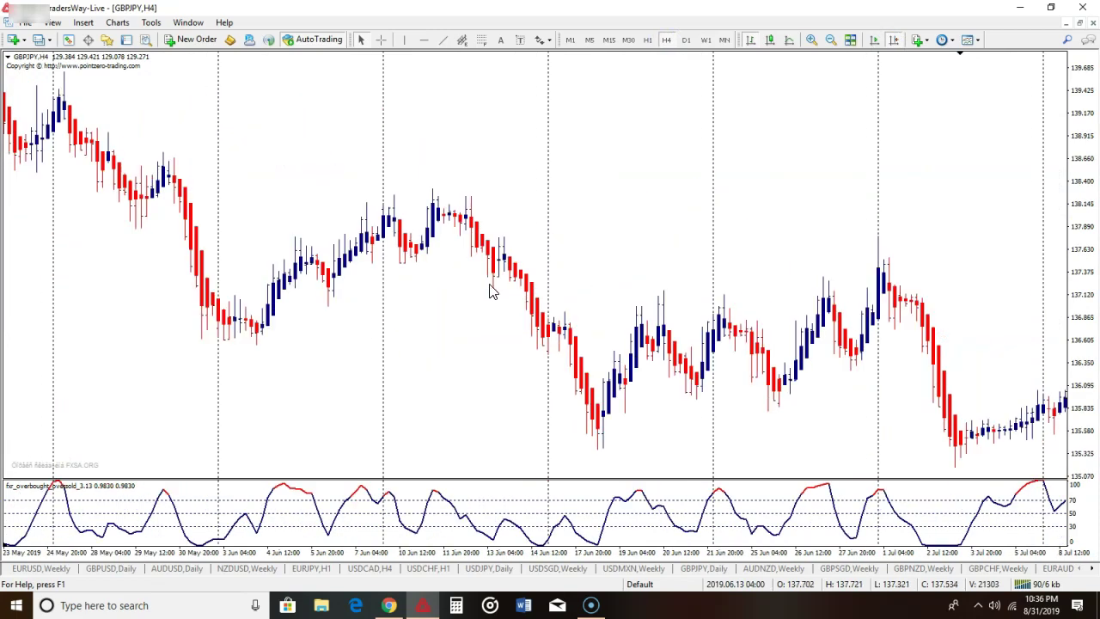
{"action": "scroll", "coordinate": [599, 257], "scroll_direction": "up", "scroll_amount": 15}
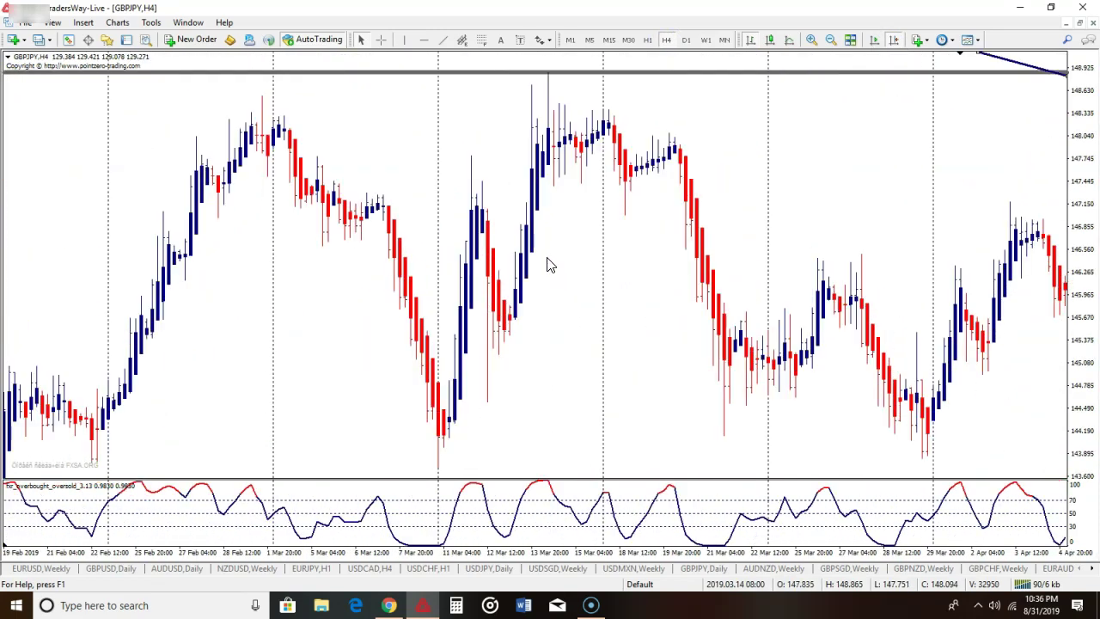
{"action": "scroll", "coordinate": [709, 297], "scroll_direction": "up", "scroll_amount": 15}
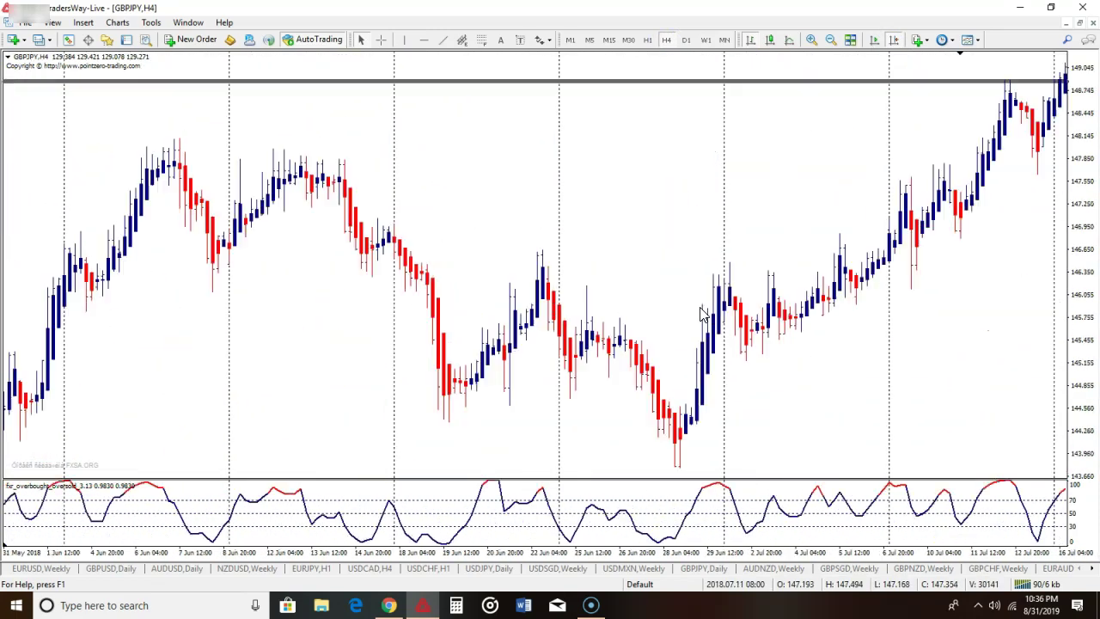
{"action": "scroll", "coordinate": [662, 313], "scroll_direction": "up", "scroll_amount": 15}
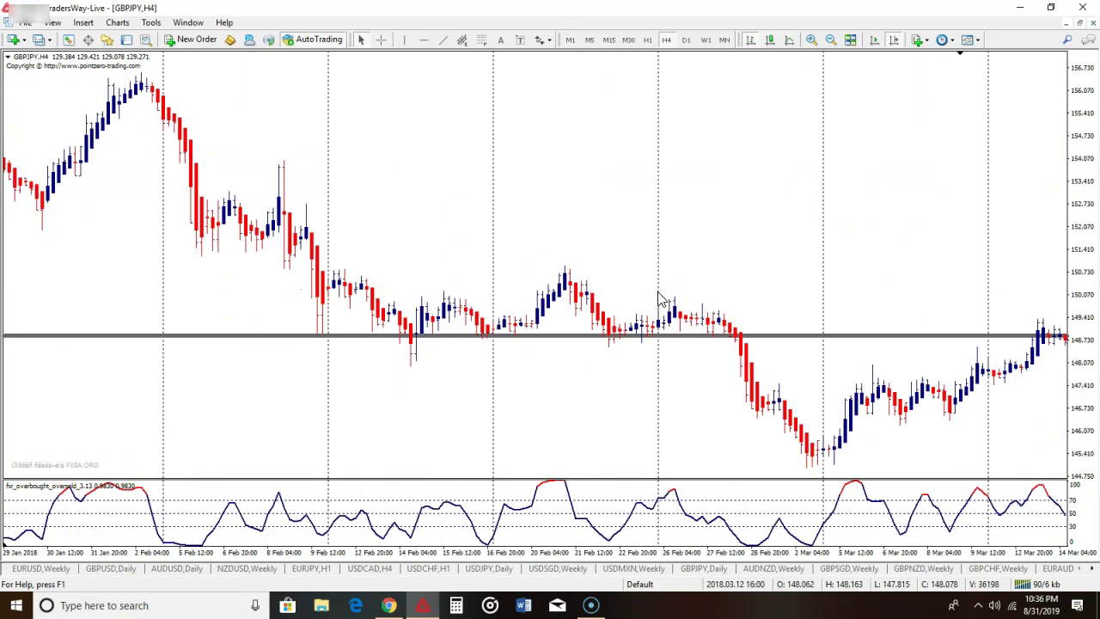
{"action": "scroll", "coordinate": [515, 282], "scroll_direction": "up", "scroll_amount": 15}
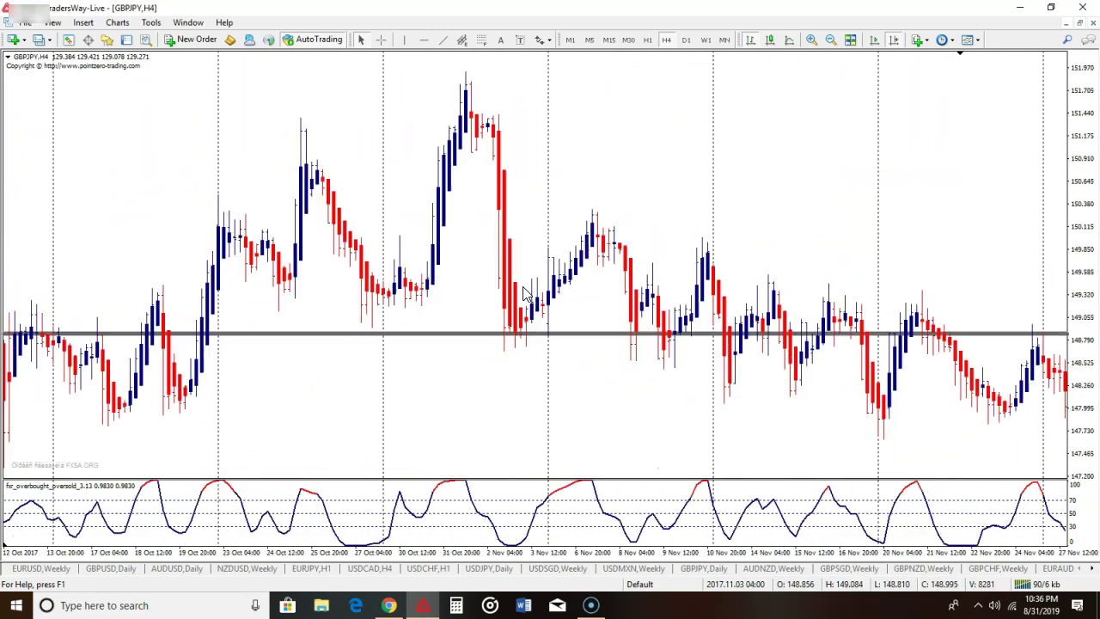
{"action": "left_click", "coordinate": [830, 40]}
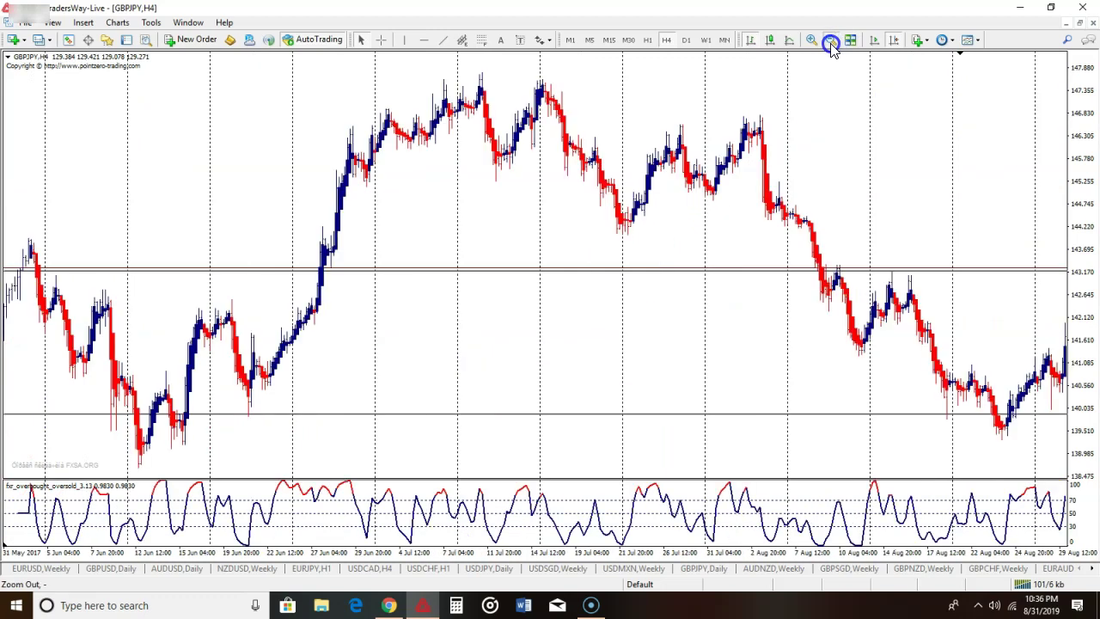
{"action": "left_click", "coordinate": [830, 40]}
{"action": "left_click", "coordinate": [830, 39]}
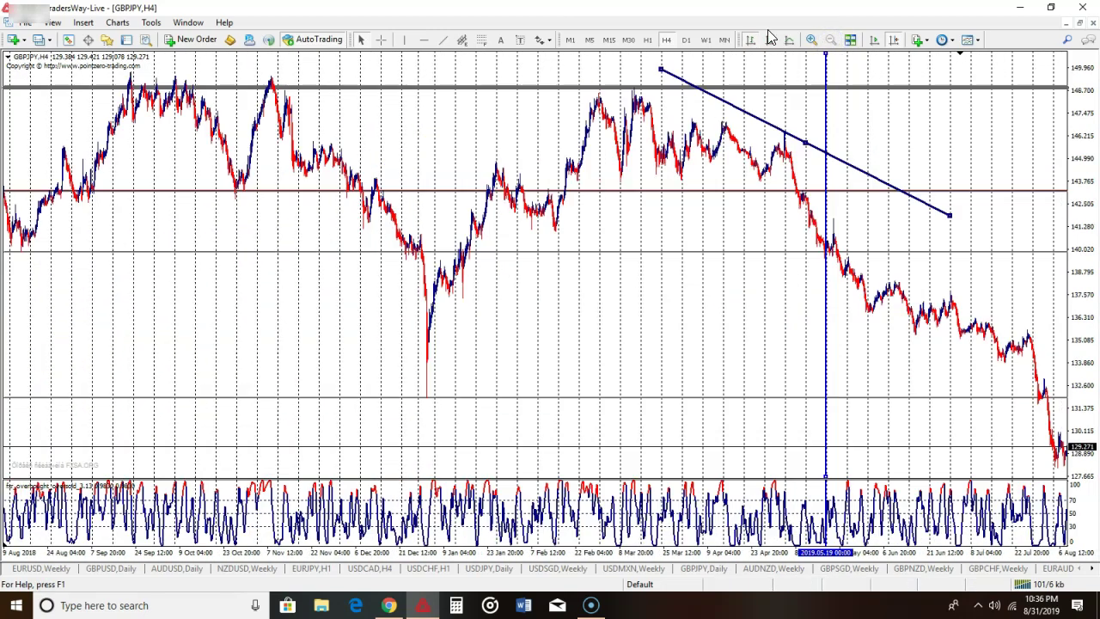
{"action": "left_click", "coordinate": [811, 39]}
{"action": "left_click", "coordinate": [811, 40]}
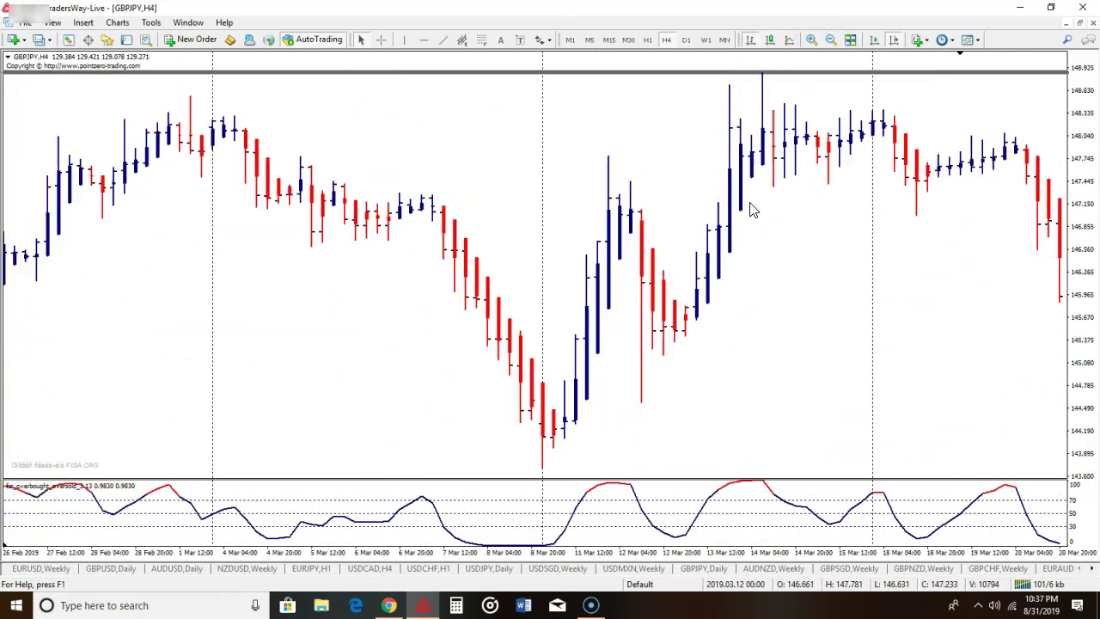
{"action": "left_click", "coordinate": [831, 40]}
Scroll to May 2019, move the vertical line onto 20 May and nudge the upper level lower.
{"action": "scroll", "coordinate": [740, 176], "scroll_direction": "down", "scroll_amount": 15}
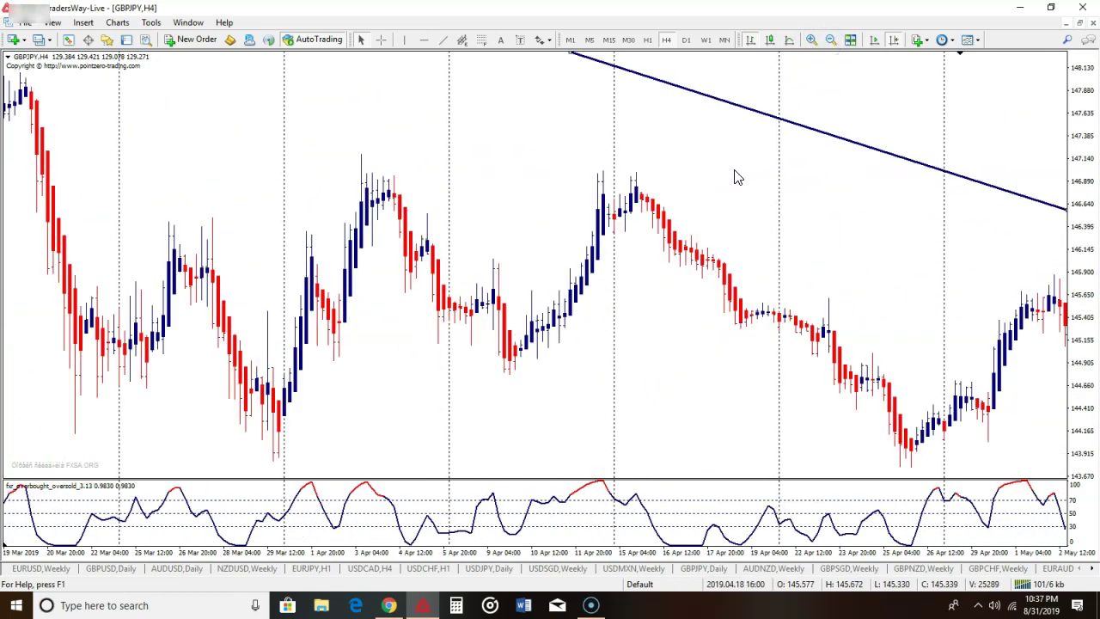
{"action": "scroll", "coordinate": [753, 186], "scroll_direction": "down", "scroll_amount": 5}
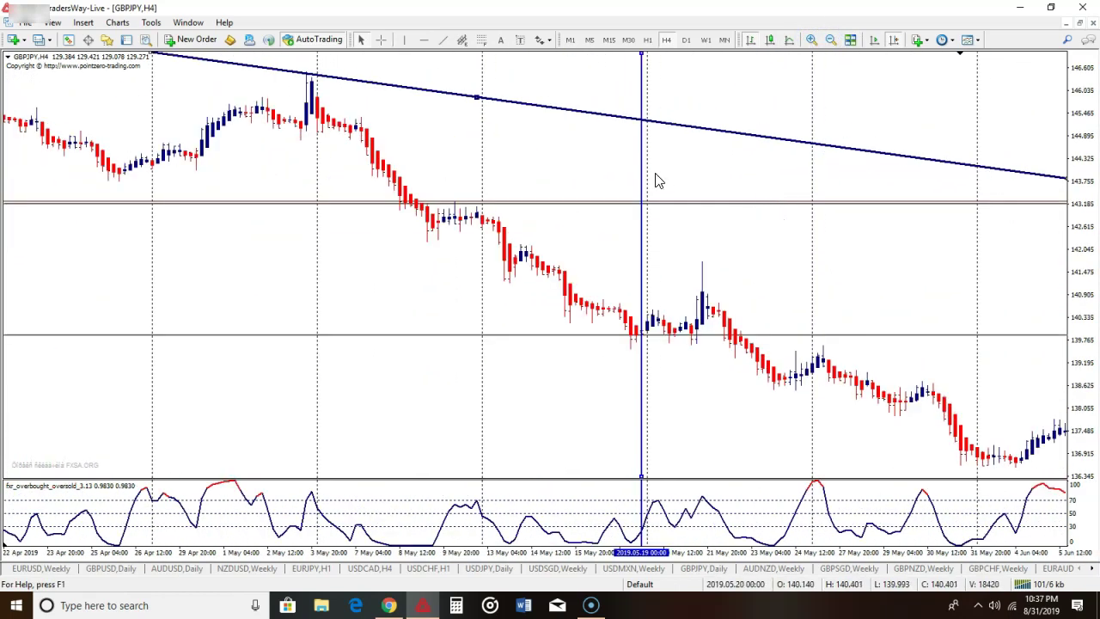
{"action": "left_click_drag", "start_coordinate": [643, 181], "coordinate": [649, 183]}
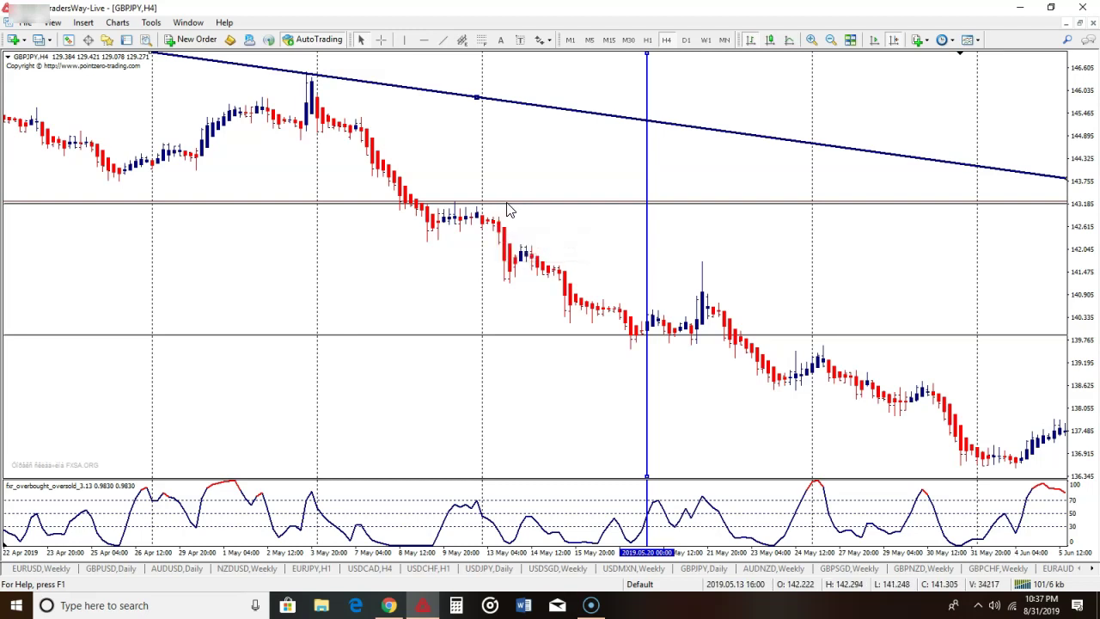
{"action": "mouse_move", "coordinate": [507, 206]}
{"action": "left_mouse_down"}
{"action": "mouse_move", "coordinate": [516, 197]}
{"action": "mouse_move", "coordinate": [516, 210]}
{"action": "left_mouse_up"}
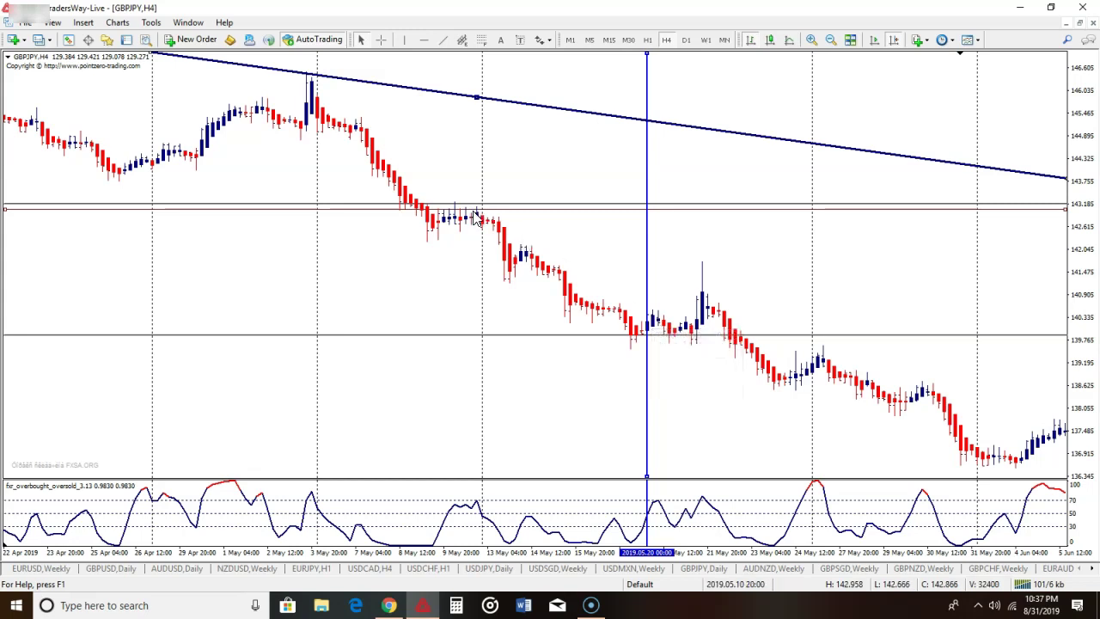
Measure price moves with the crosshair: the drop to about 138, the rise to 142.055, the 24 May low.
{"action": "middle_click", "coordinate": [845, 167]}
{"action": "left_click_drag", "start_coordinate": [776, 206], "coordinate": [853, 141]}
{"action": "middle_click", "coordinate": [782, 182]}
{"action": "left_click_drag", "start_coordinate": [780, 185], "coordinate": [818, 324]}
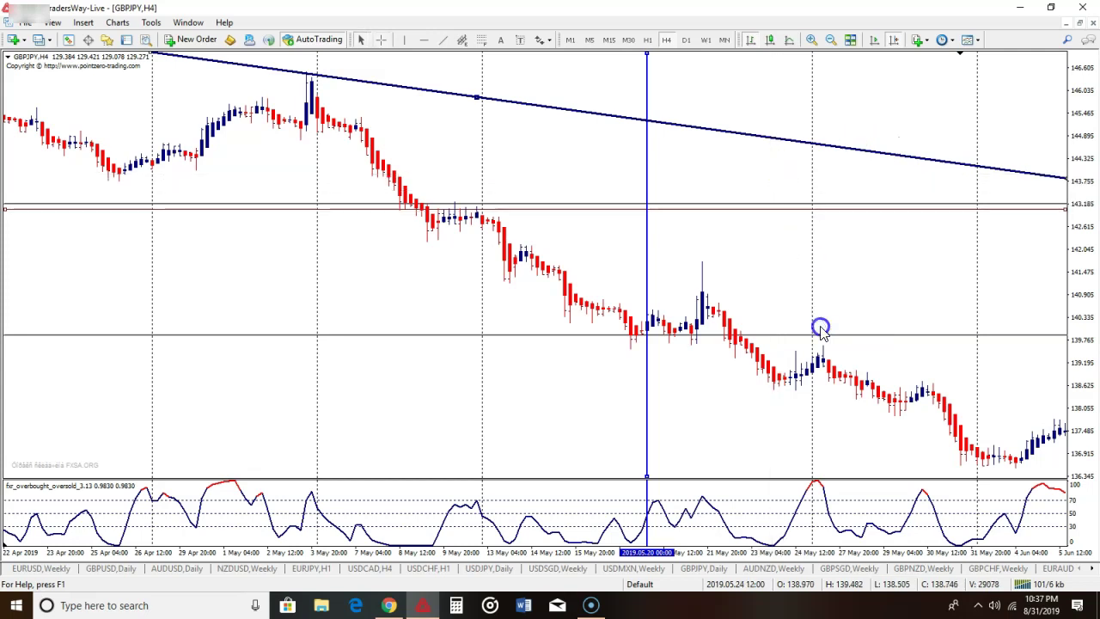
{"action": "middle_click", "coordinate": [709, 305]}
{"action": "left_click_drag", "start_coordinate": [679, 329], "coordinate": [796, 408]}
{"action": "middle_click", "coordinate": [682, 258]}
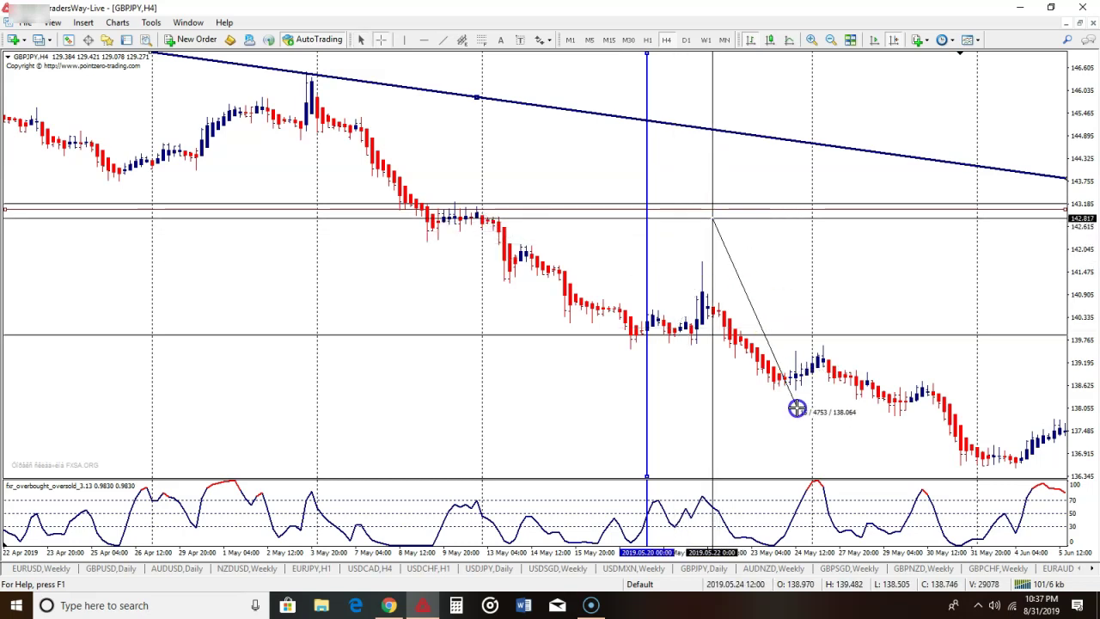
{"action": "left_click_drag", "start_coordinate": [797, 409], "coordinate": [798, 408]}
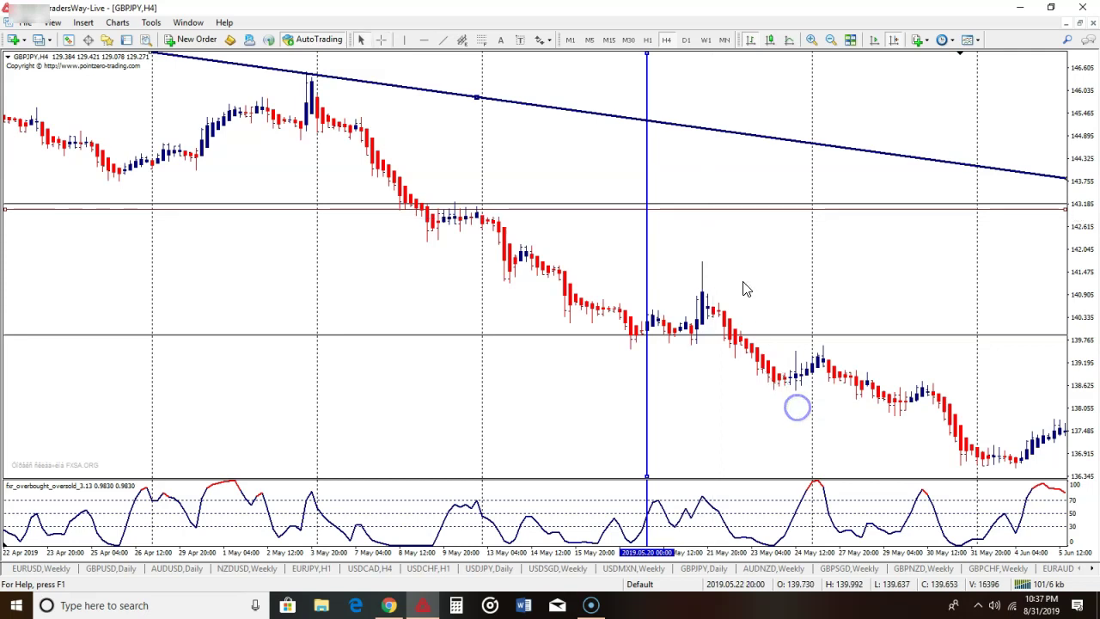
Measure from the 21 May spike and the 142.9 level back to the early-May high near 146.17.
{"action": "middle_click", "coordinate": [704, 218]}
{"action": "left_click", "coordinate": [704, 214]}
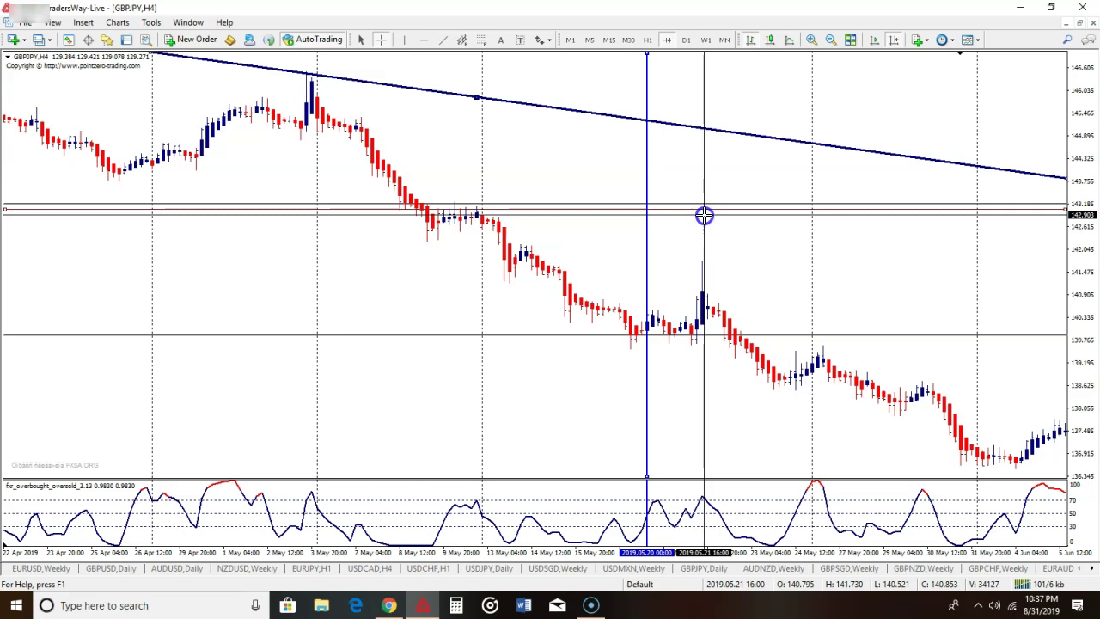
{"action": "left_click_drag", "start_coordinate": [705, 216], "coordinate": [710, 215]}
{"action": "left_click", "coordinate": [510, 215]}
{"action": "left_click", "coordinate": [514, 218]}
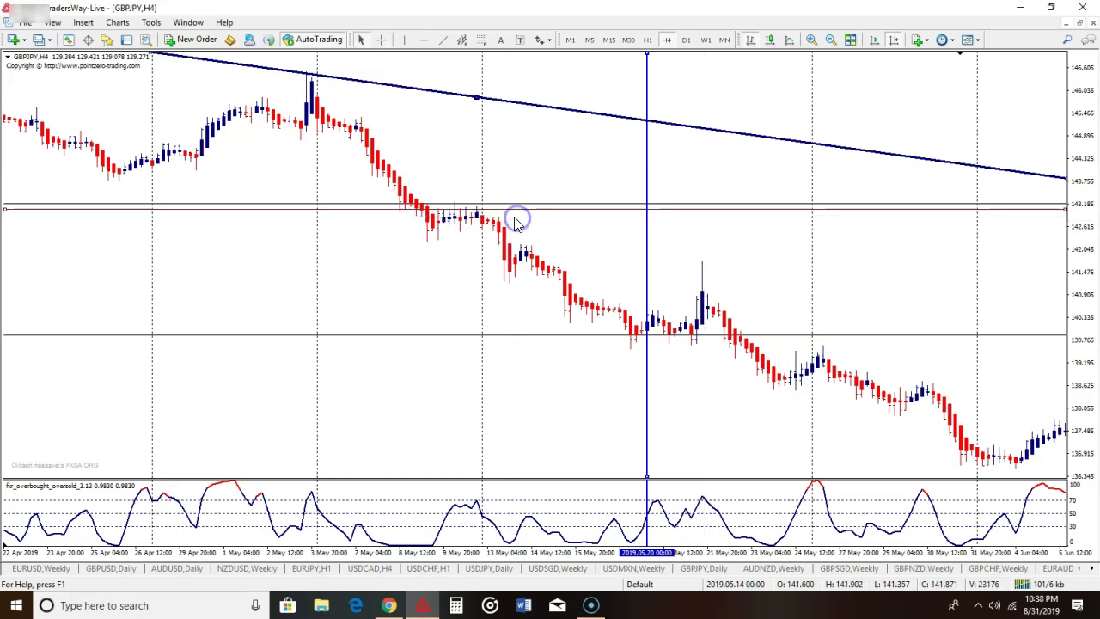
{"action": "right_click", "coordinate": [508, 217]}
{"action": "middle_click", "coordinate": [708, 208]}
{"action": "left_click_drag", "start_coordinate": [710, 207], "coordinate": [320, 83]}
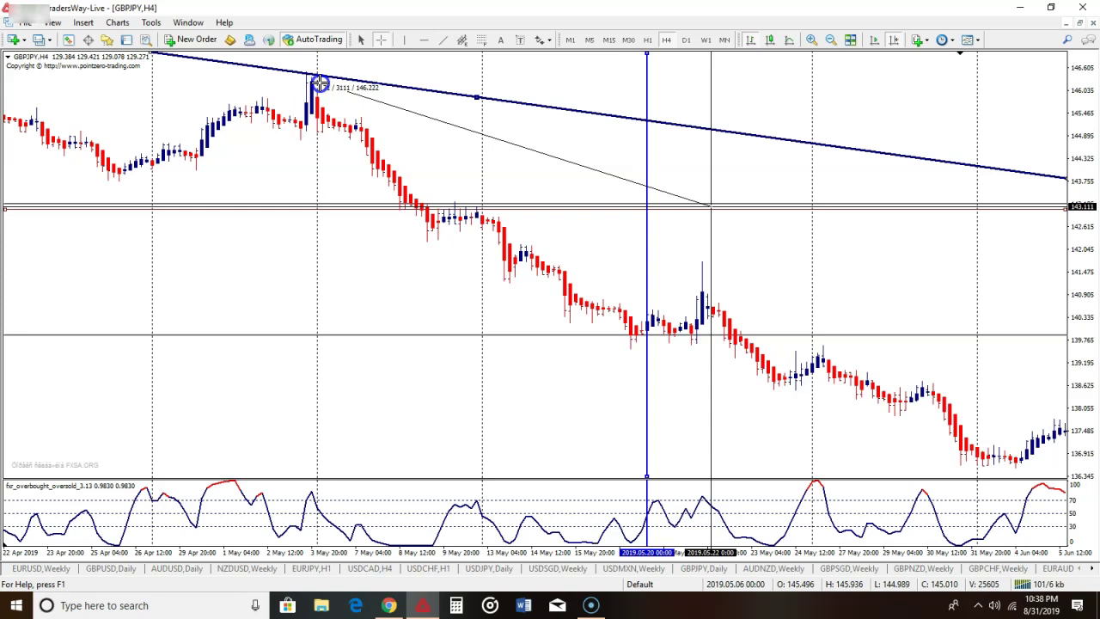
{"action": "left_click_drag", "start_coordinate": [319, 84], "coordinate": [320, 83]}
Measure moves up to about 143.94, then place the vertical line on the 21 May 16:00 spike.
{"action": "middle_click", "coordinate": [705, 299]}
{"action": "left_click_drag", "start_coordinate": [710, 289], "coordinate": [756, 192]}
{"action": "middle_click", "coordinate": [696, 306]}
{"action": "left_click_drag", "start_coordinate": [697, 306], "coordinate": [764, 152]}
{"action": "middle_click", "coordinate": [774, 192]}
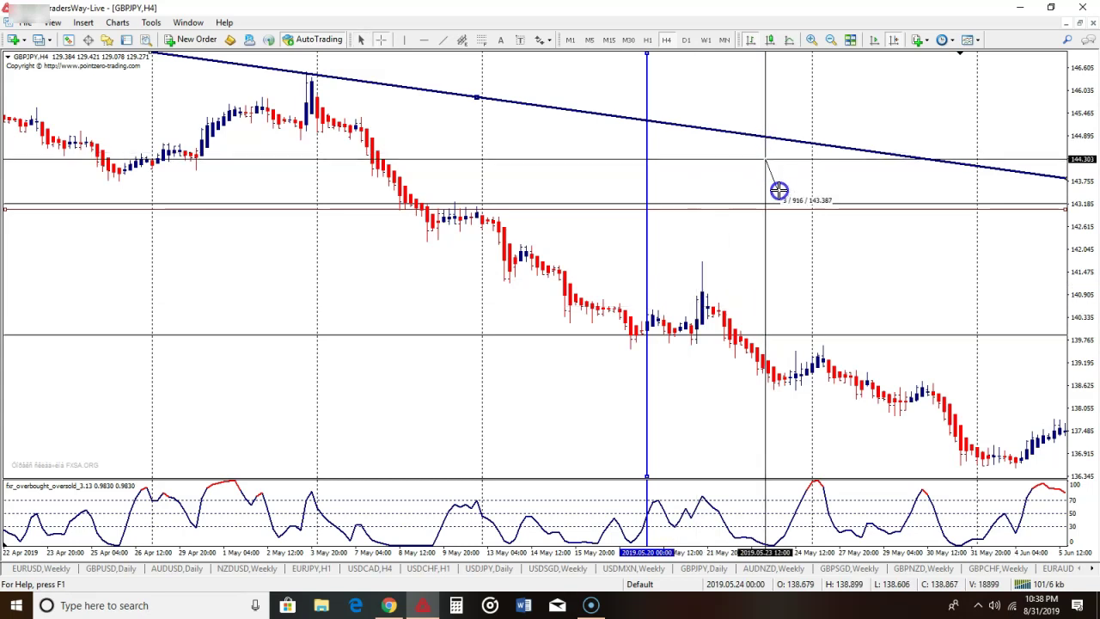
{"action": "left_click_drag", "start_coordinate": [782, 204], "coordinate": [889, 102]}
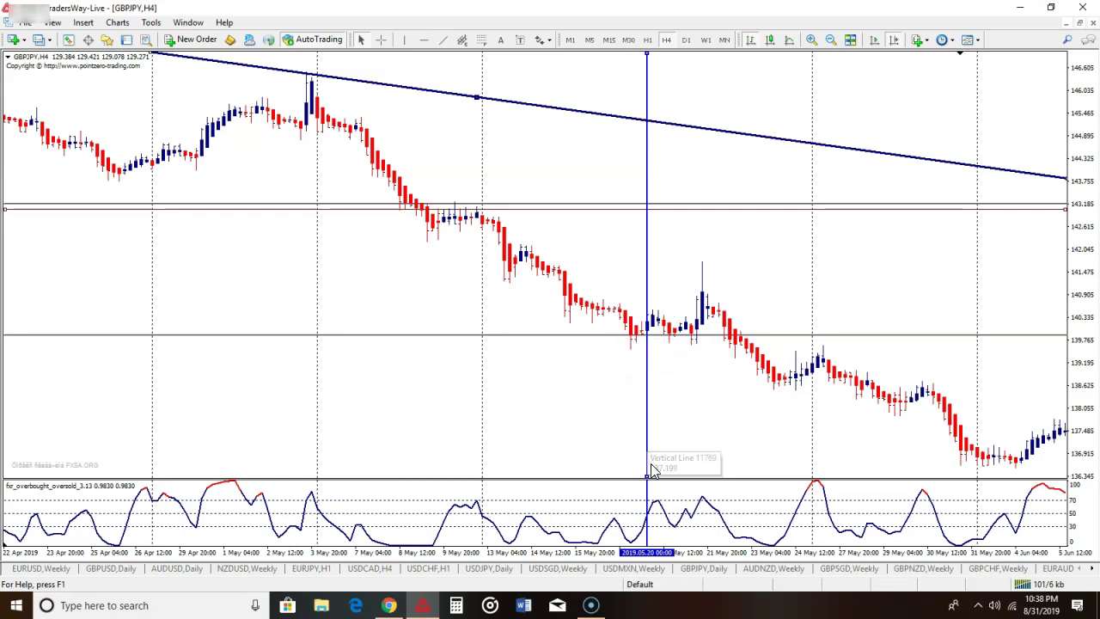
{"action": "left_click_drag", "start_coordinate": [648, 422], "coordinate": [703, 425]}
{"action": "middle_click", "coordinate": [718, 339]}
{"action": "left_click_drag", "start_coordinate": [720, 327], "coordinate": [487, 198]}
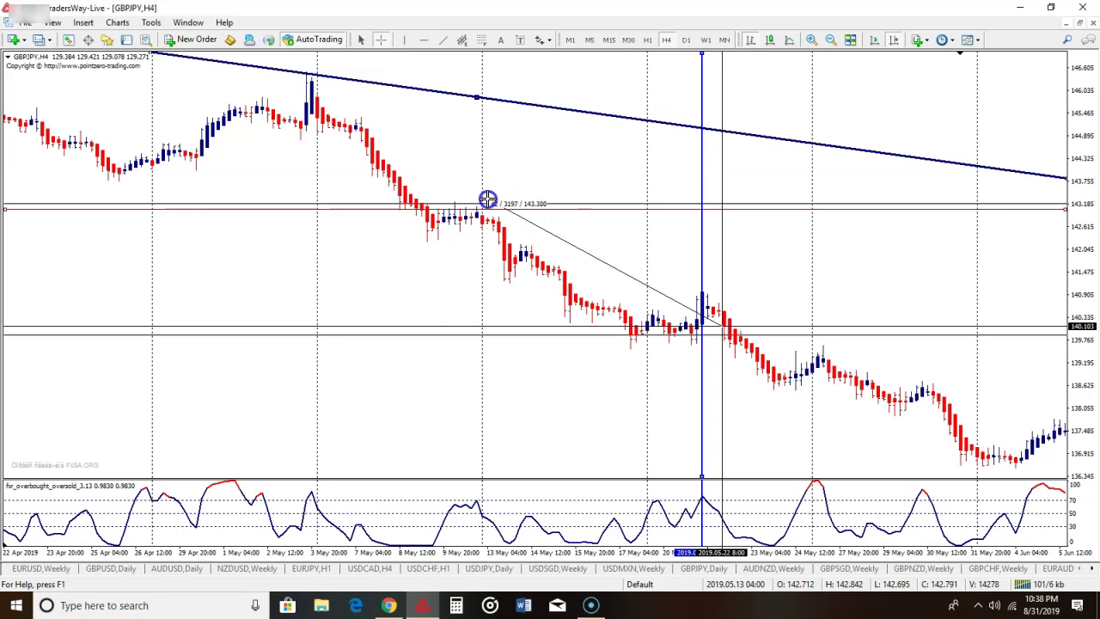
Measure the rise from the 21 May spike and the 22–31 May drop, then view the weekly timeframe.
{"action": "left_click_drag", "start_coordinate": [488, 200], "coordinate": [488, 198]}
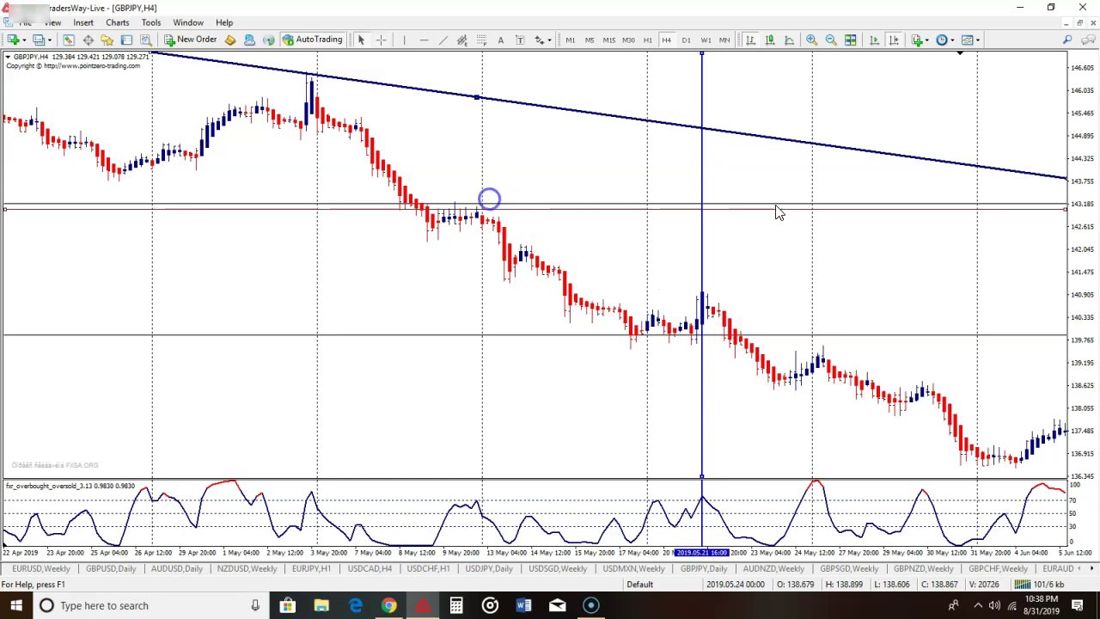
{"action": "scroll", "coordinate": [765, 213], "scroll_direction": "down", "scroll_amount": 4}
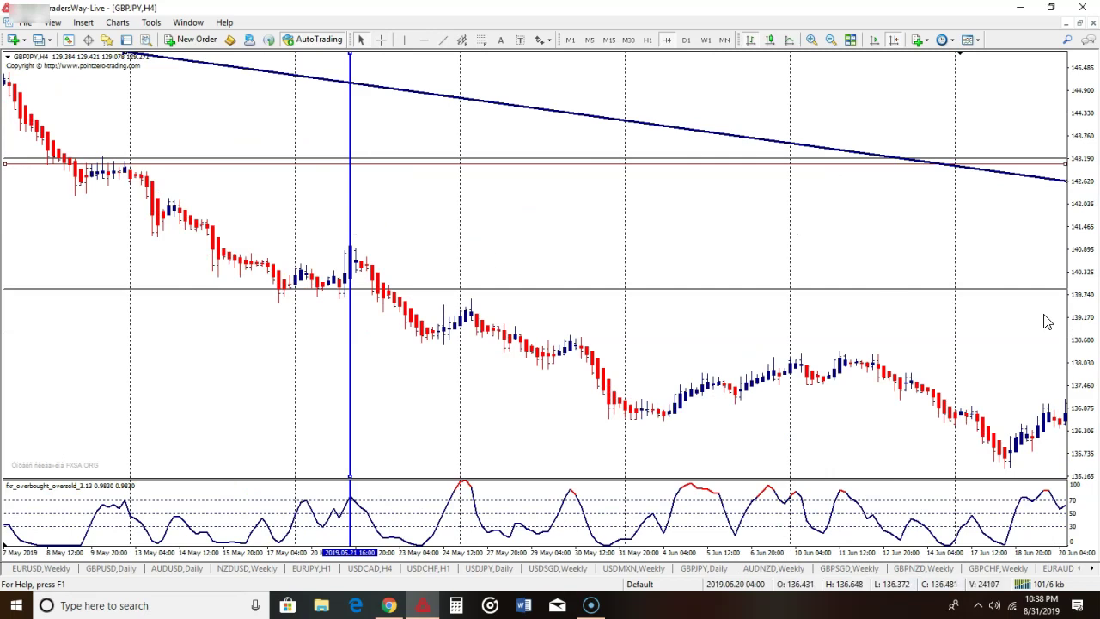
{"action": "middle_click", "coordinate": [362, 203]}
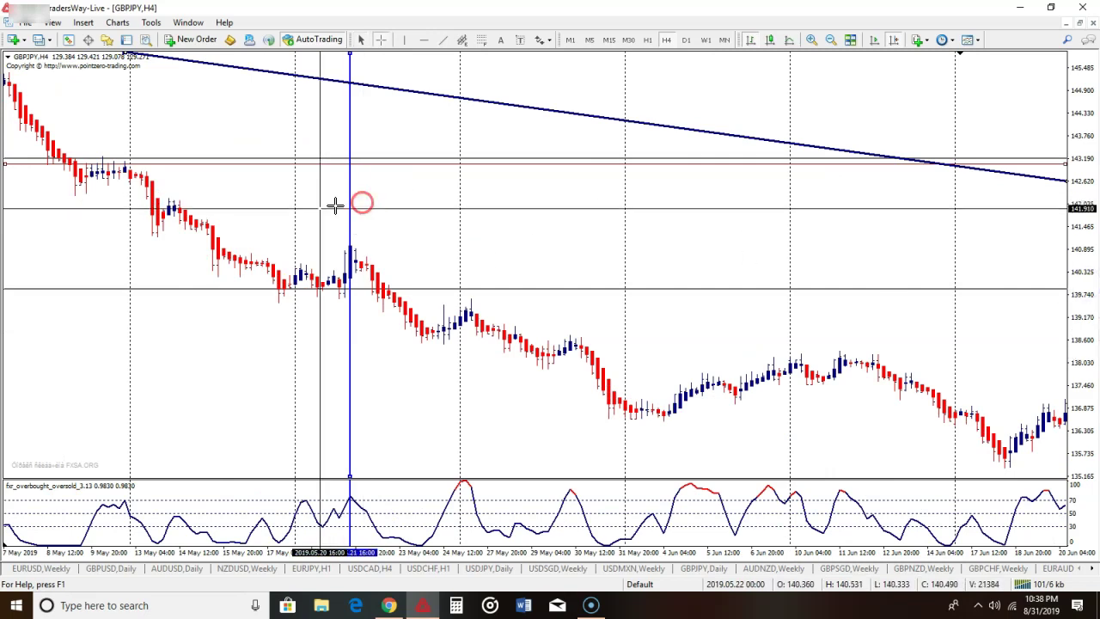
{"action": "left_click_drag", "start_coordinate": [352, 251], "coordinate": [319, 220]}
{"action": "left_click_drag", "start_coordinate": [361, 302], "coordinate": [617, 416]}
{"action": "left_click", "coordinate": [370, 270]}
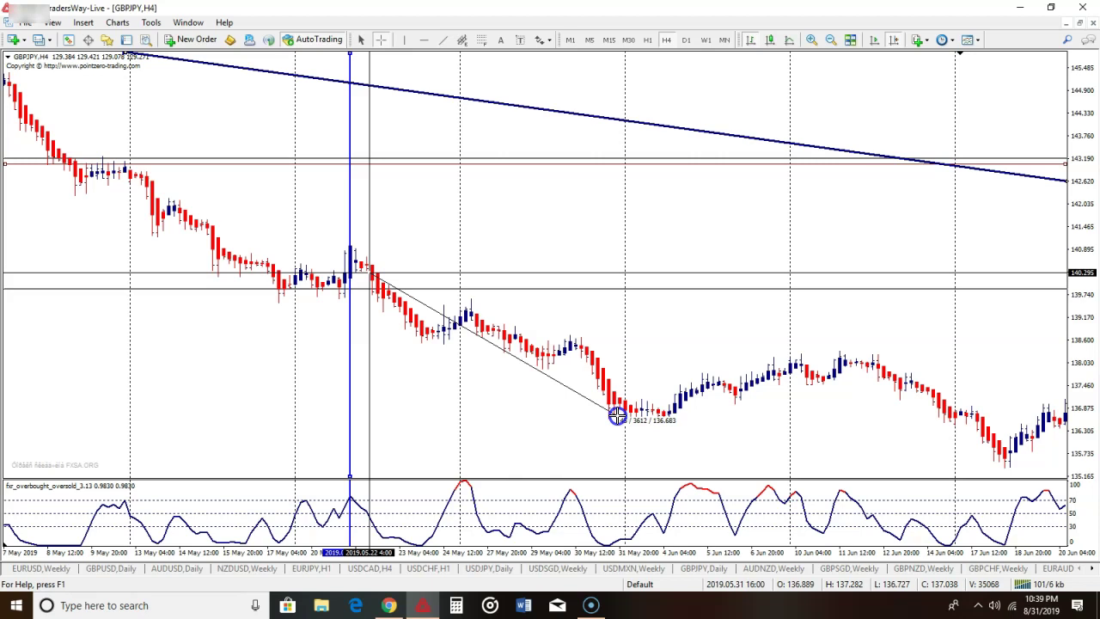
{"action": "left_click_drag", "start_coordinate": [618, 416], "coordinate": [617, 416]}
{"action": "left_click", "coordinate": [705, 40]}
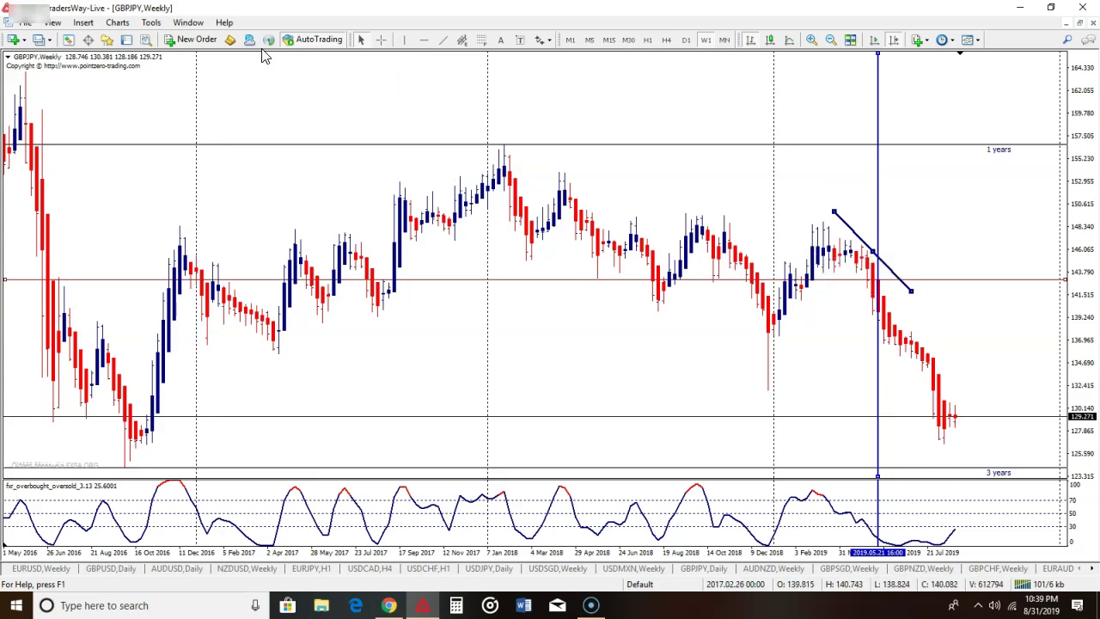
Load XAUUSD from Market Watch into the chart and close the Market Watch list.
{"action": "left_click", "coordinate": [68, 40]}
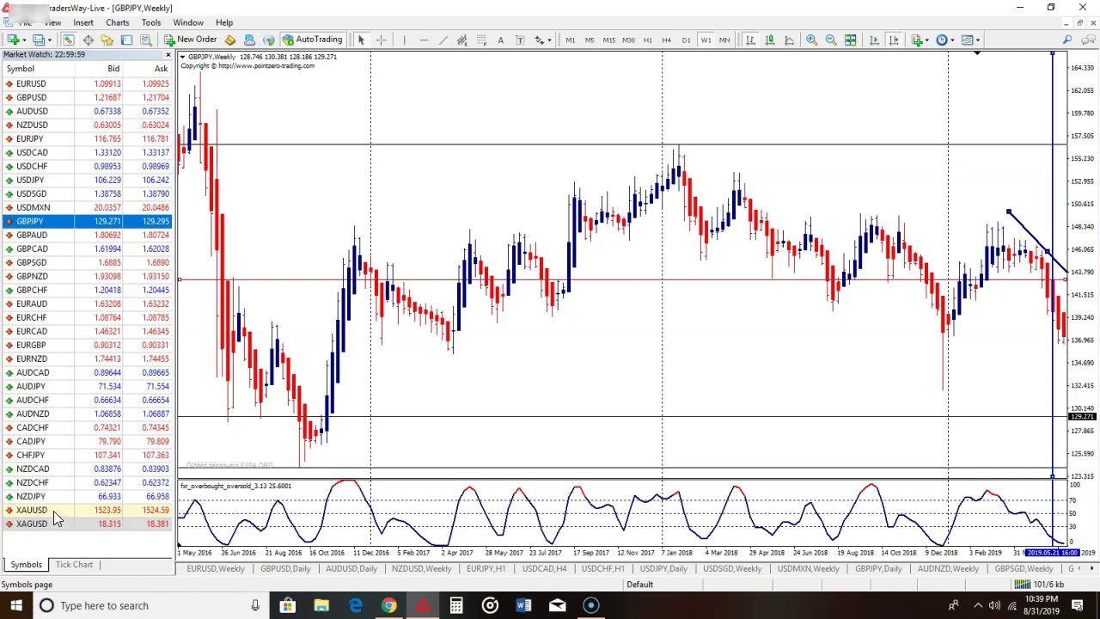
{"action": "left_click_drag", "start_coordinate": [53, 510], "coordinate": [423, 358]}
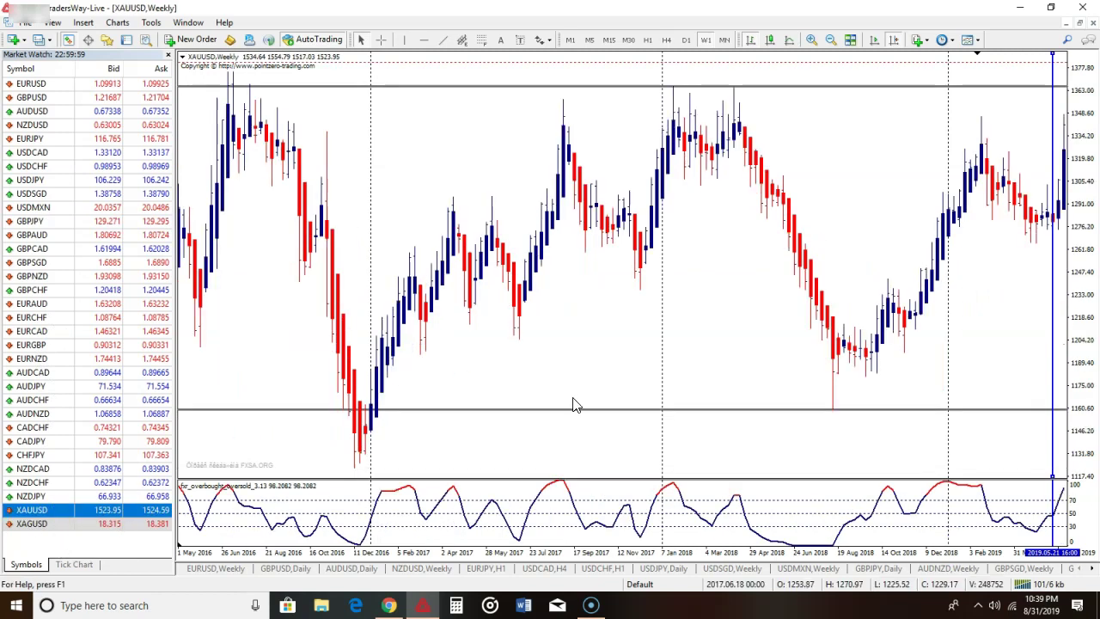
{"action": "left_click", "coordinate": [168, 54]}
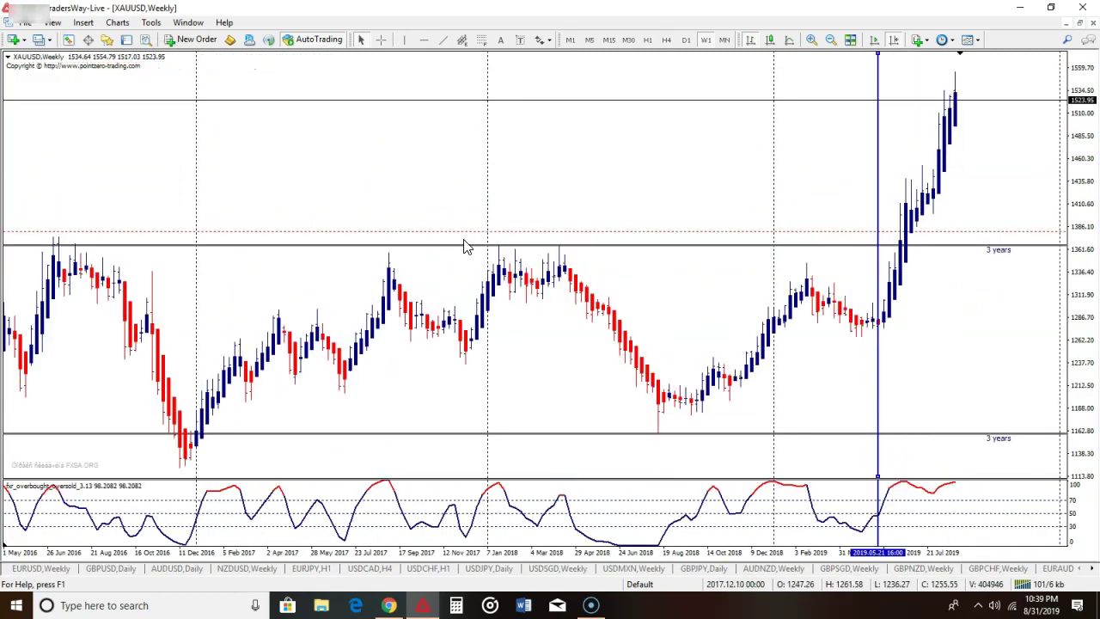
Delete the old vertical line and red dotted level, then compress the price scale.
{"action": "right_click", "coordinate": [878, 129]}
{"action": "left_click", "coordinate": [908, 176]}
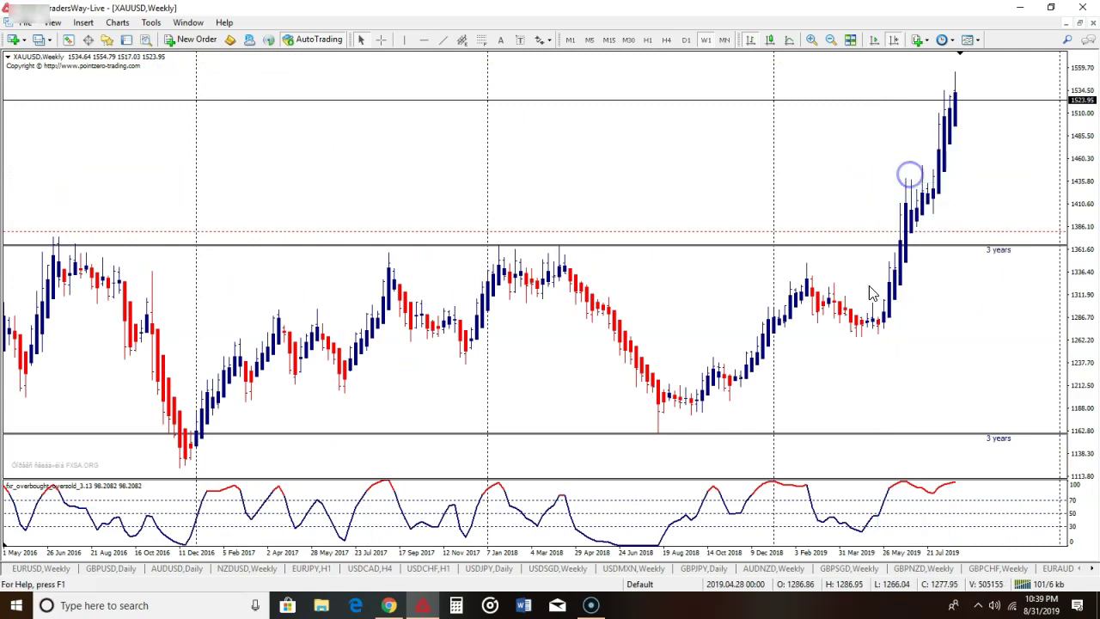
{"action": "right_click", "coordinate": [984, 239]}
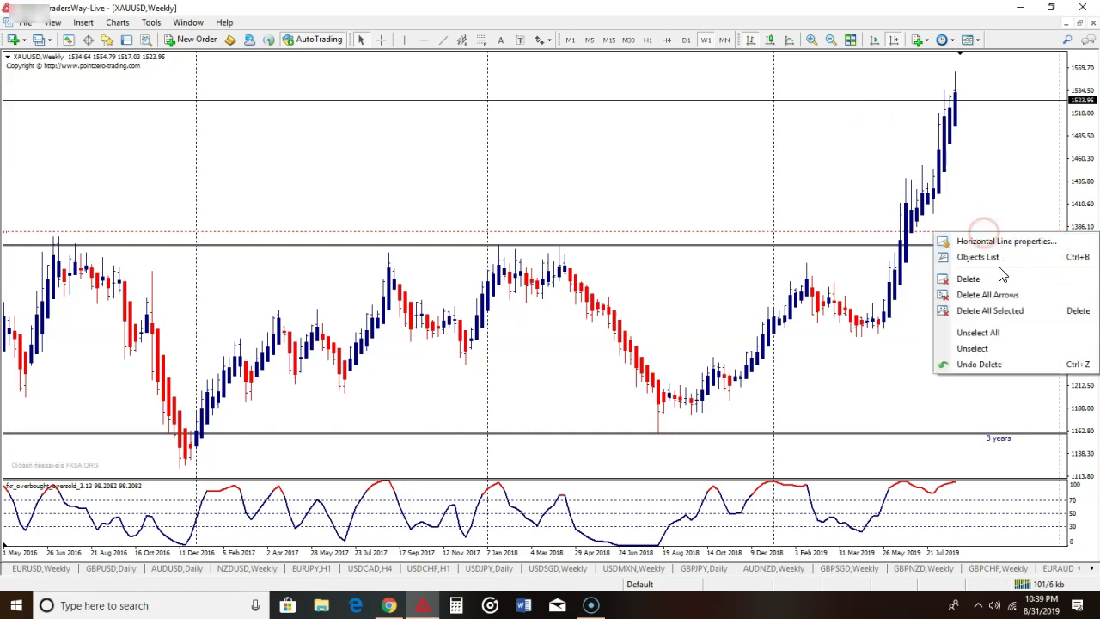
{"action": "left_click", "coordinate": [994, 274]}
{"action": "scroll", "coordinate": [572, 294], "scroll_direction": "up", "scroll_amount": 6}
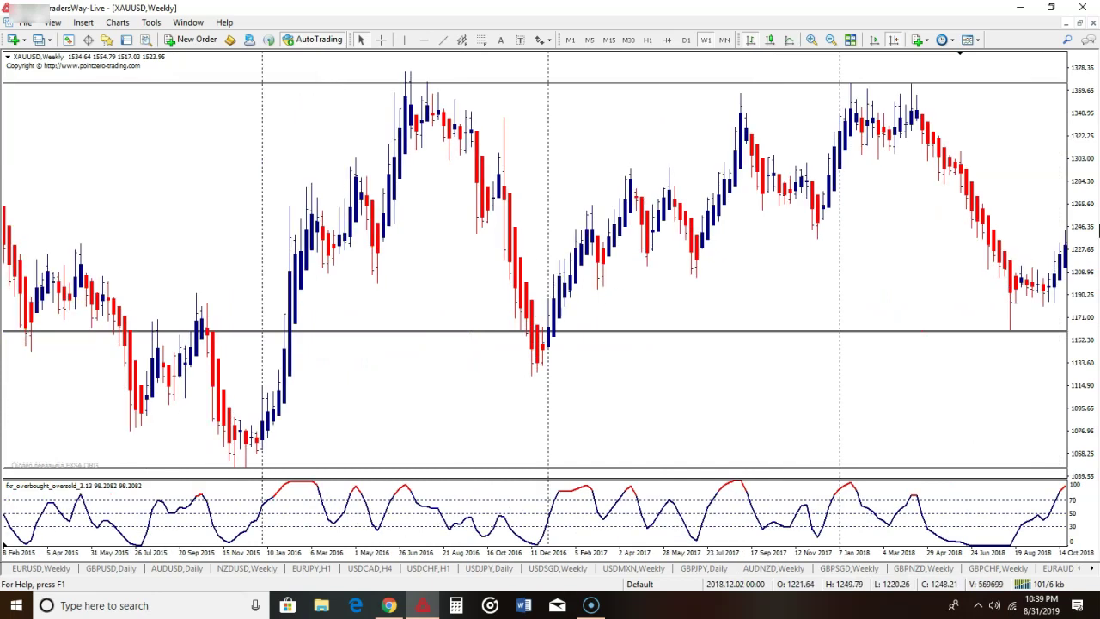
{"action": "left_click_drag", "start_coordinate": [1091, 194], "coordinate": [1059, 327]}
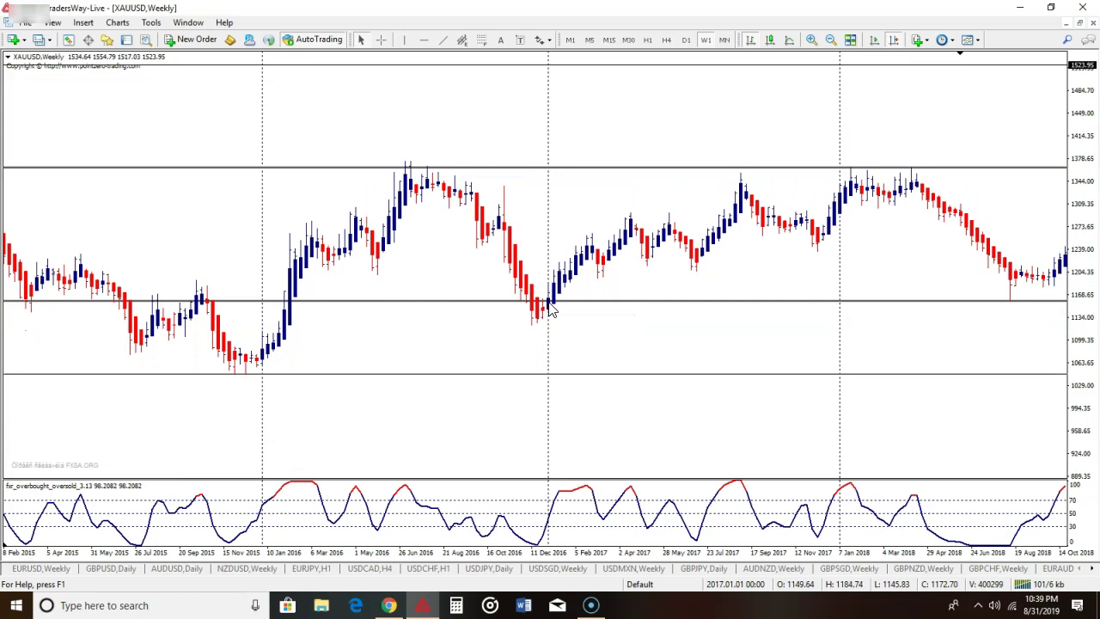
Place a new vertical line on the XAUUSD weekly chart at the 2017.02.05 week.
{"action": "left_click", "coordinate": [405, 41]}
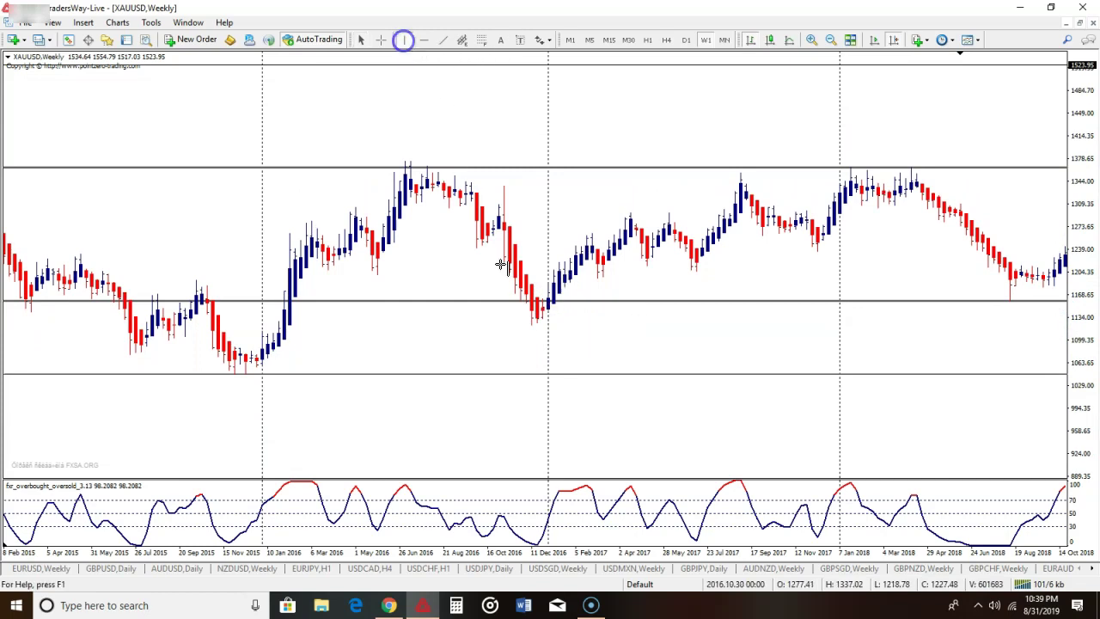
{"action": "left_click", "coordinate": [570, 277]}
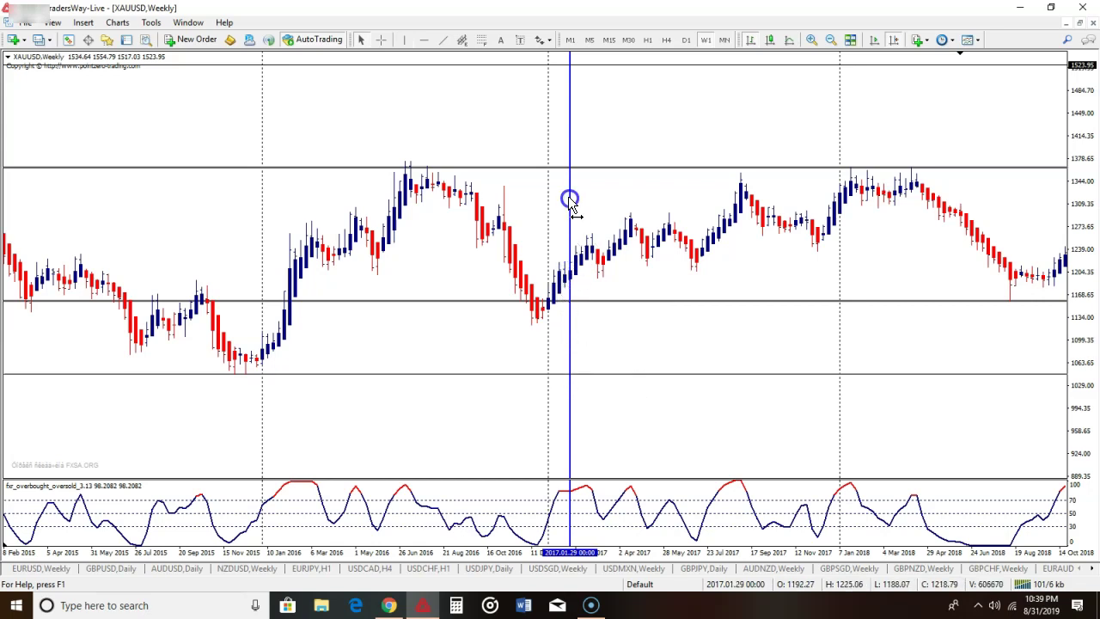
{"action": "scroll", "coordinate": [572, 197], "scroll_direction": "up", "scroll_amount": 2}
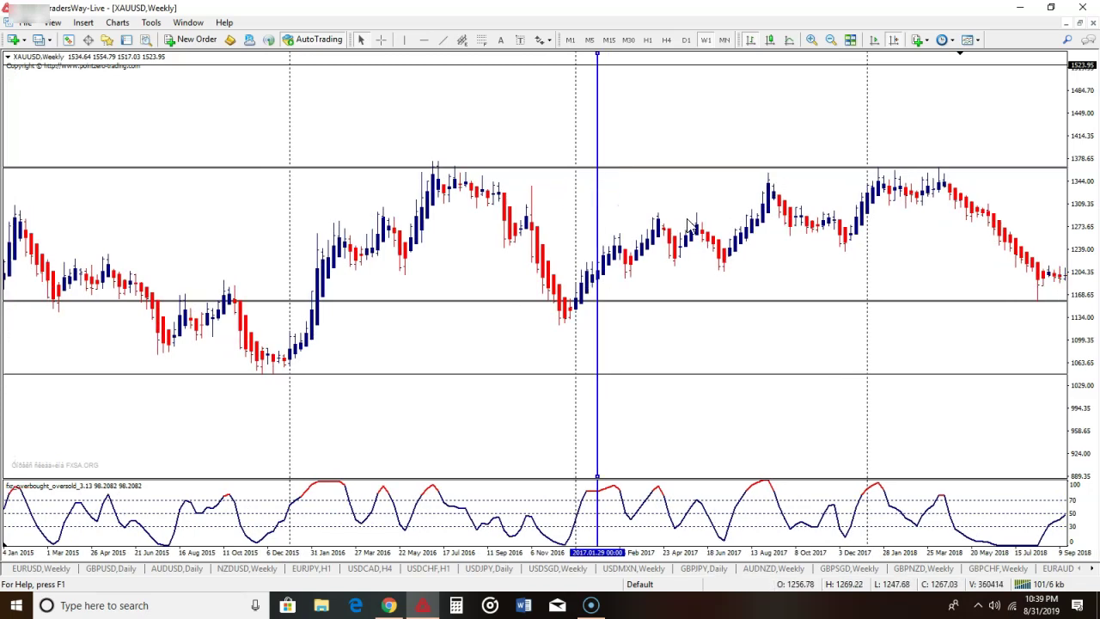
{"action": "left_click_drag", "start_coordinate": [600, 120], "coordinate": [606, 123]}
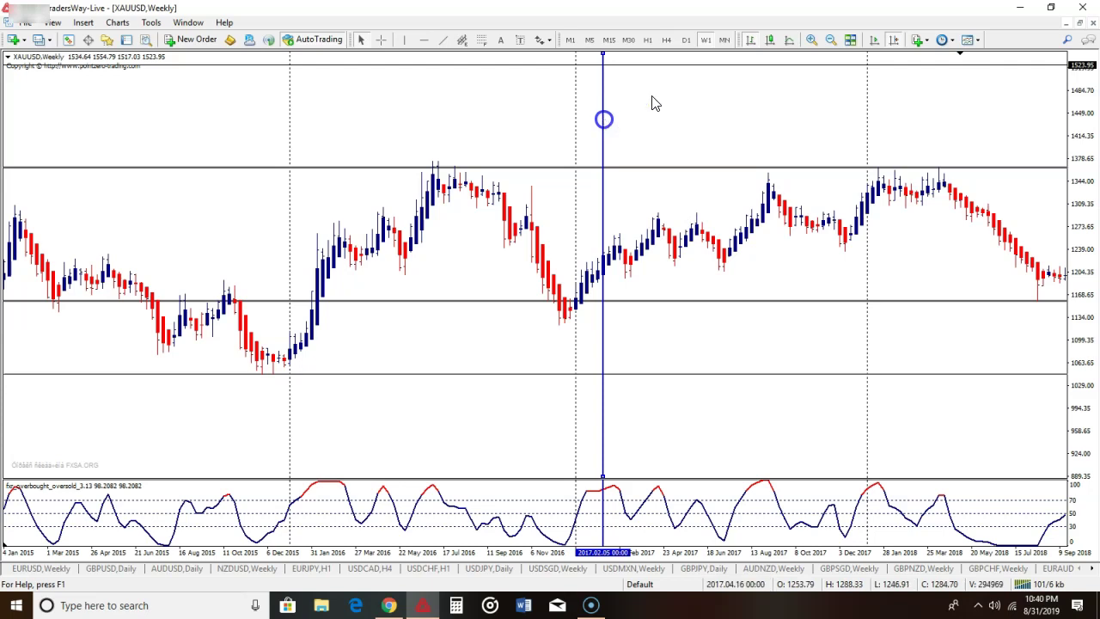
Switch XAUUSD to H4, refit the price scale, zoom out and jump to the latest bars.
{"action": "left_click", "coordinate": [667, 40]}
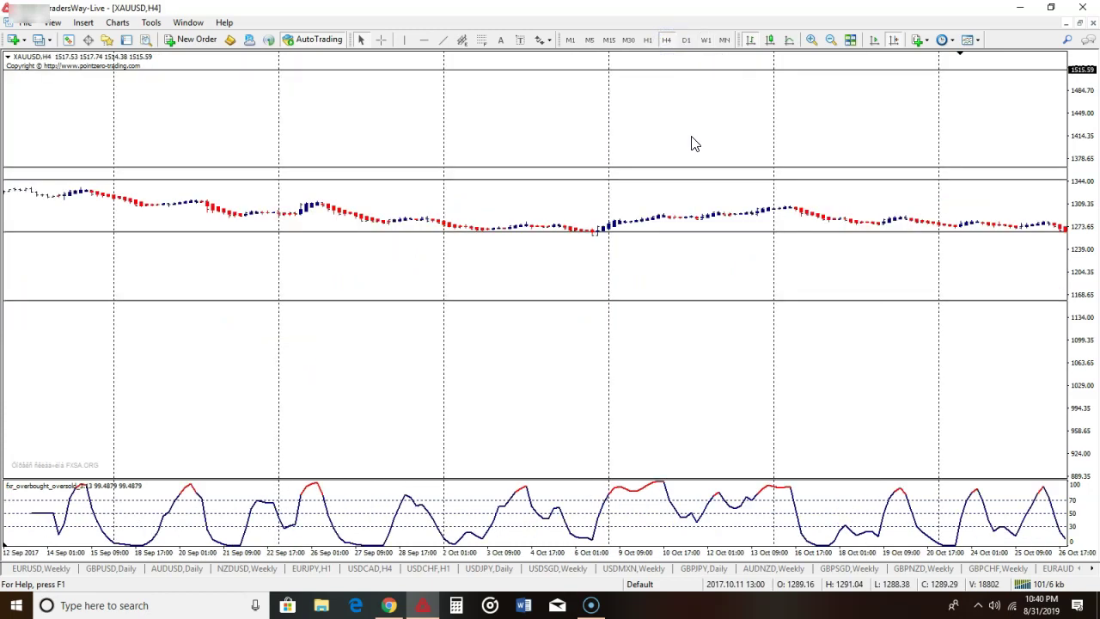
{"action": "double_click", "coordinate": [1084, 168]}
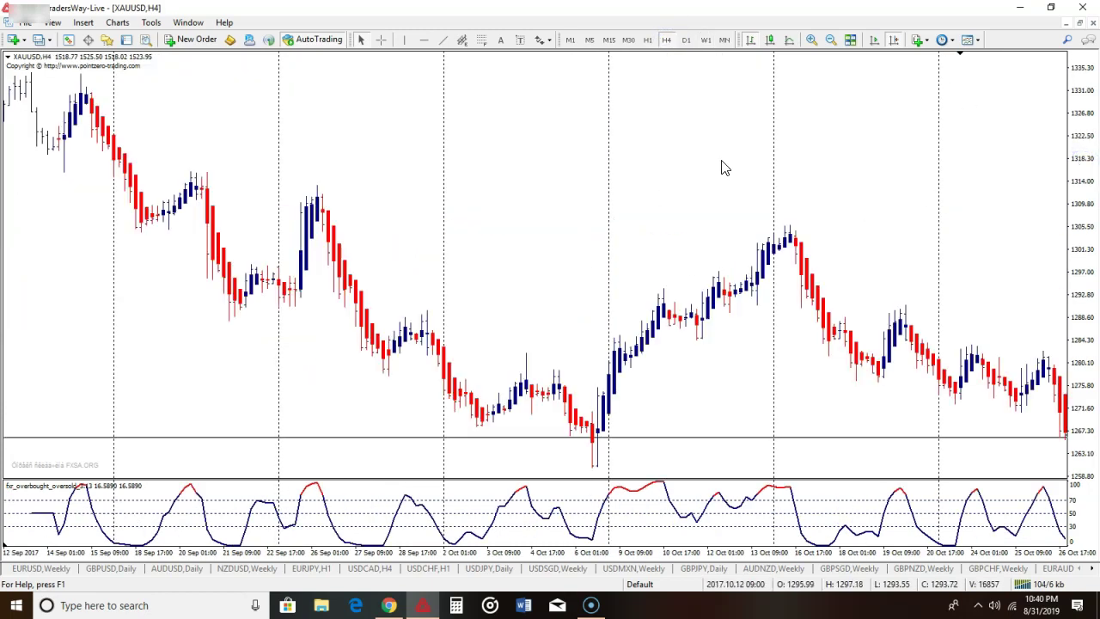
{"action": "scroll", "coordinate": [705, 199], "scroll_direction": "up", "scroll_amount": 5}
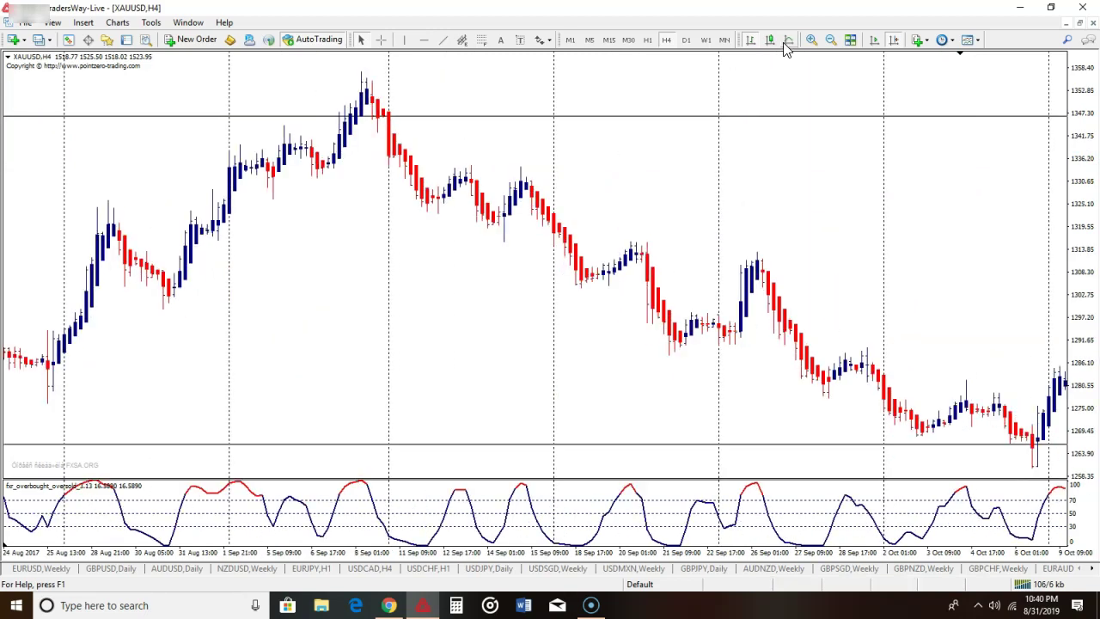
{"action": "left_click", "coordinate": [828, 40]}
{"action": "scroll", "coordinate": [621, 253], "scroll_direction": "down", "scroll_amount": 10}
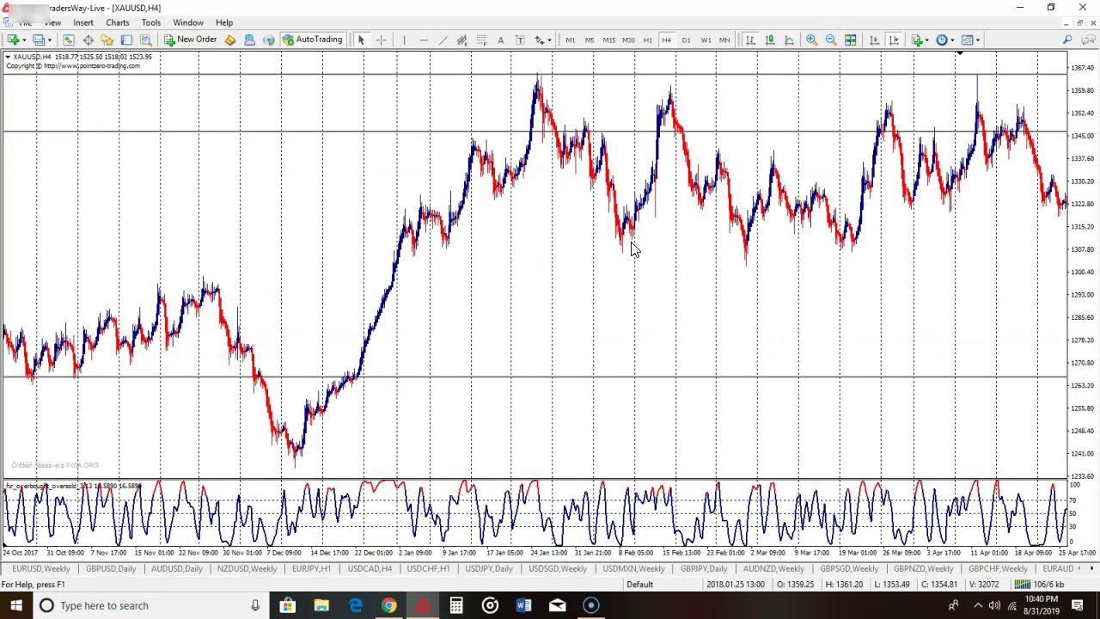
{"action": "scroll", "coordinate": [614, 232], "scroll_direction": "down", "scroll_amount": 3}
{"action": "left_click", "coordinate": [894, 40]}
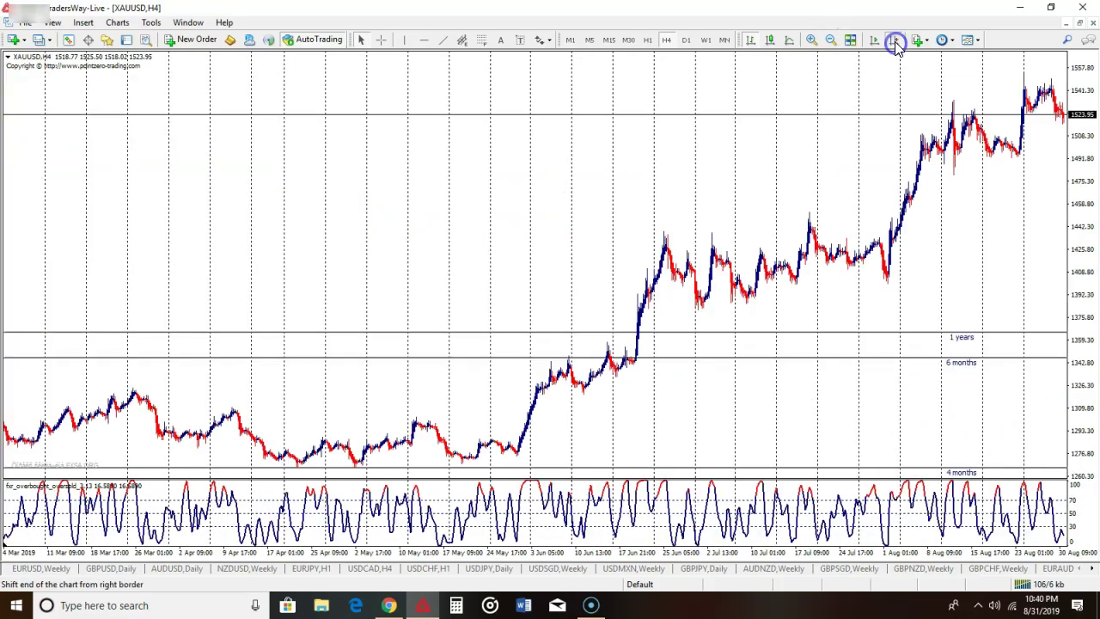
Scroll and zoom the H4 chart to the January–February 2017 candles.
{"action": "scroll", "coordinate": [473, 240], "scroll_direction": "up", "scroll_amount": 10}
{"action": "scroll", "coordinate": [393, 250], "scroll_direction": "up", "scroll_amount": 15}
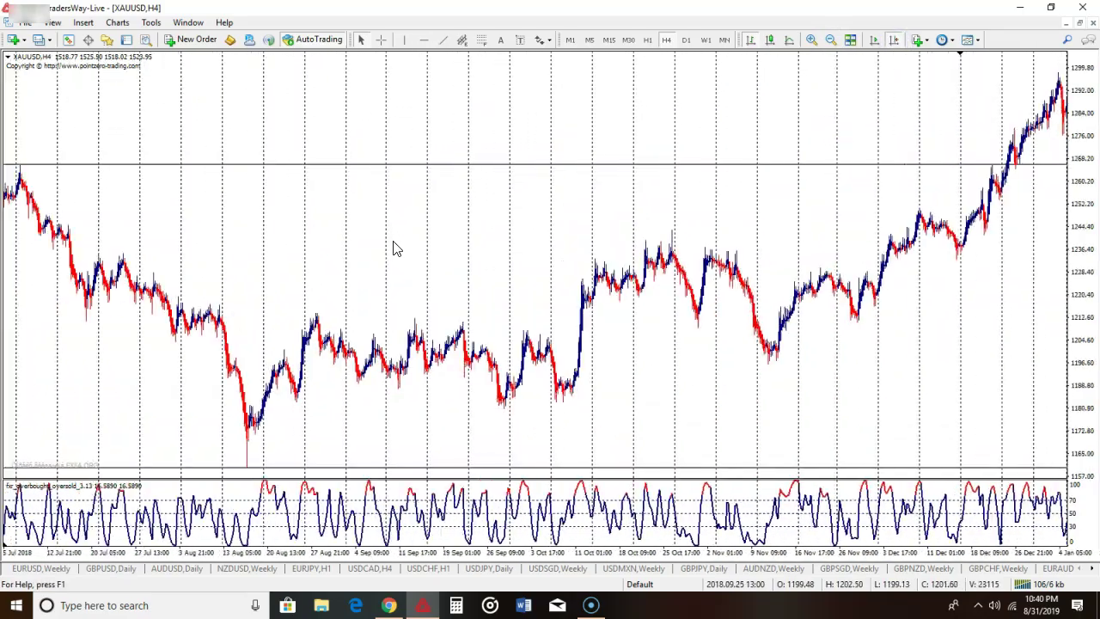
{"action": "scroll", "coordinate": [420, 282], "scroll_direction": "up", "scroll_amount": 4}
{"action": "scroll", "coordinate": [429, 270], "scroll_direction": "down", "scroll_amount": 9}
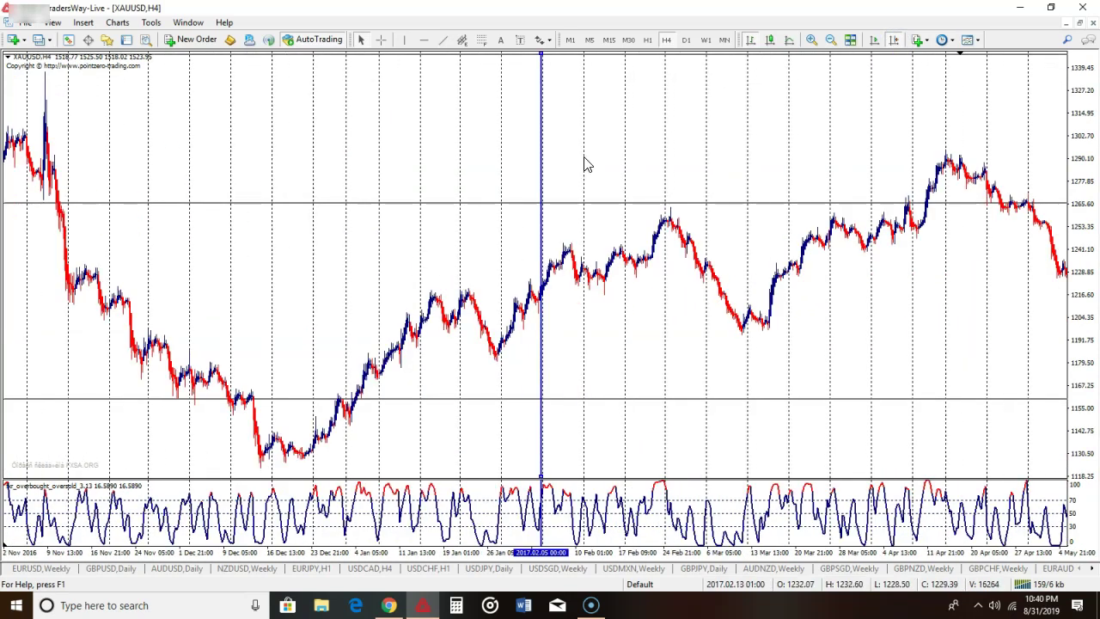
{"action": "left_click", "coordinate": [810, 40]}
{"action": "left_click", "coordinate": [810, 40]}
{"action": "scroll", "coordinate": [609, 267], "scroll_direction": "down", "scroll_amount": 8}
{"action": "left_click", "coordinate": [830, 40]}
{"action": "left_click", "coordinate": [810, 39]}
{"action": "scroll", "coordinate": [455, 286], "scroll_direction": "up", "scroll_amount": 3}
{"action": "scroll", "coordinate": [605, 293], "scroll_direction": "down", "scroll_amount": 2}
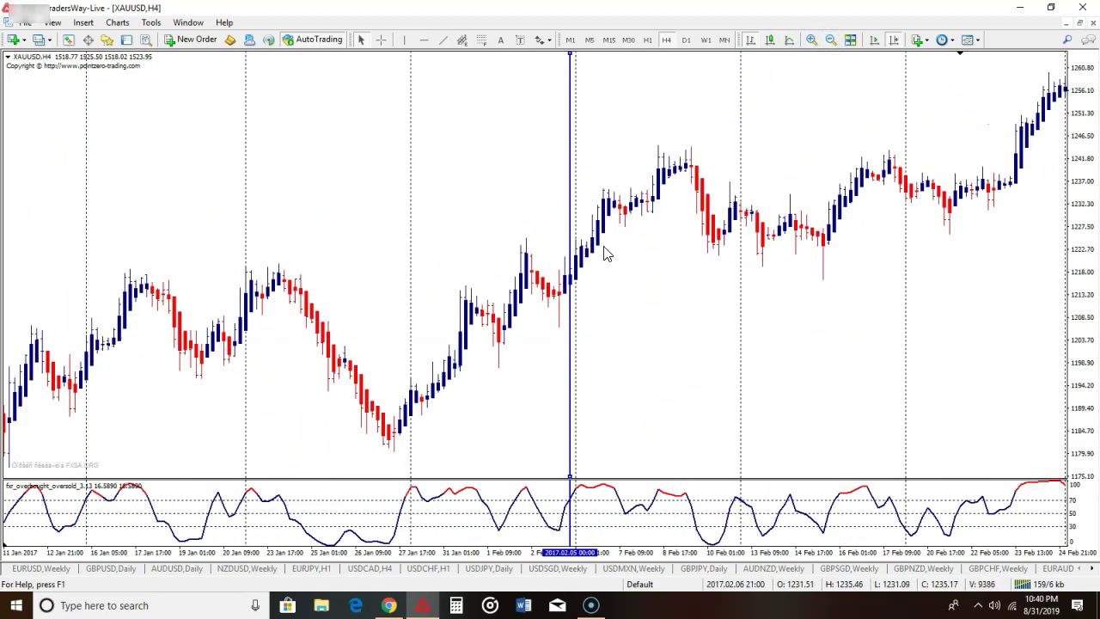
Move the vertical line to 2017.02.06 01:00 and measure the following price moves with the crosshair.
{"action": "double_click", "coordinate": [570, 152]}
{"action": "left_click_drag", "start_coordinate": [570, 152], "coordinate": [574, 151]}
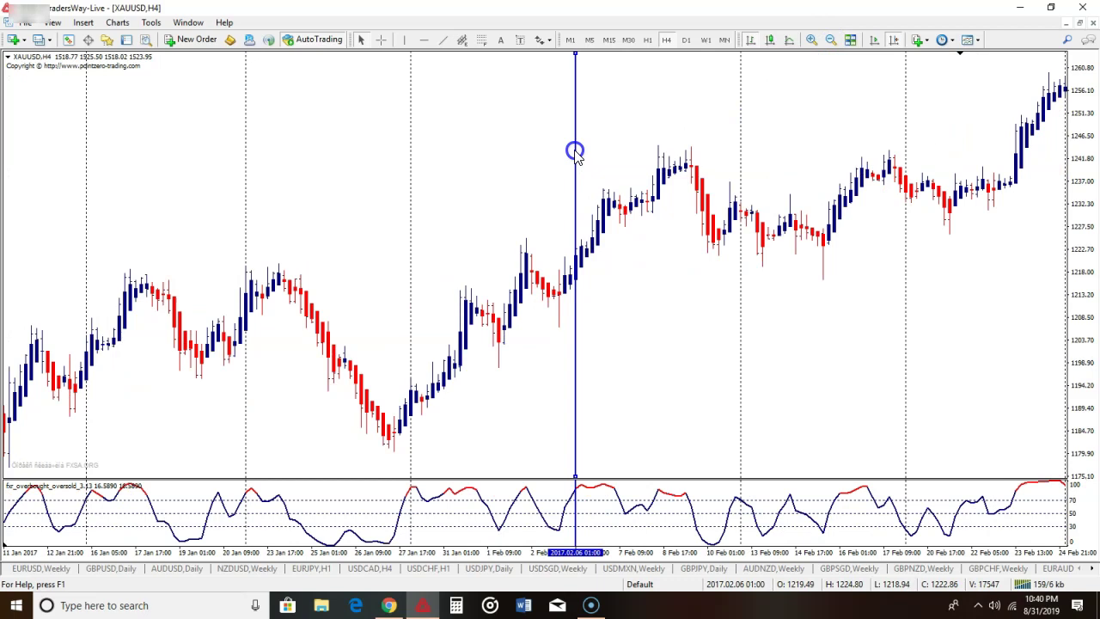
{"action": "mouse_move", "coordinate": [579, 275]}
{"action": "middle_click", "coordinate": [527, 258]}
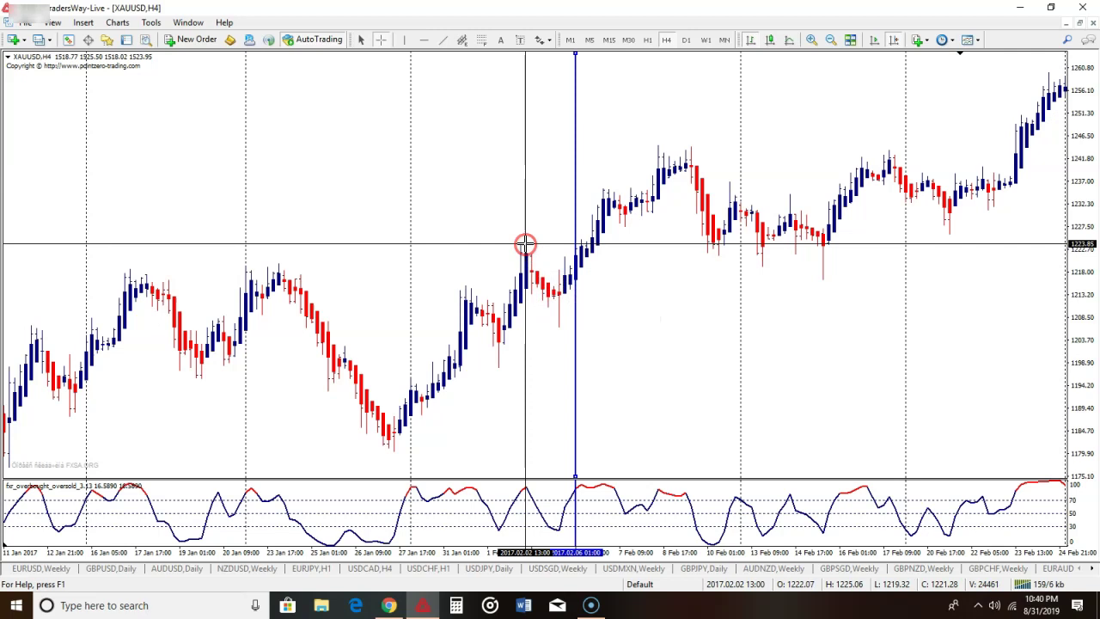
{"action": "left_click_drag", "start_coordinate": [525, 245], "coordinate": [576, 334]}
{"action": "middle_click", "coordinate": [591, 242]}
{"action": "left_click_drag", "start_coordinate": [584, 256], "coordinate": [660, 166]}
On weekly XAUUSD, move the blue vertical line to 2018.01.07, rescale prices, then return to H4.
{"action": "left_click", "coordinate": [705, 40]}
{"action": "scroll", "coordinate": [589, 301], "scroll_direction": "up", "scroll_amount": 5}
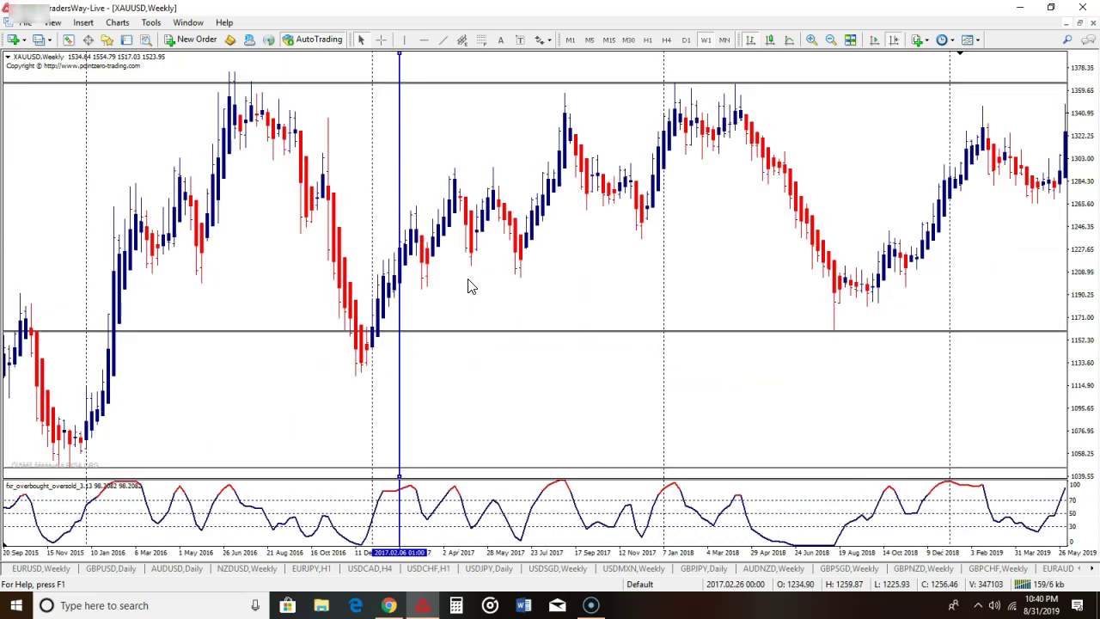
{"action": "scroll", "coordinate": [412, 202], "scroll_direction": "up", "scroll_amount": 4}
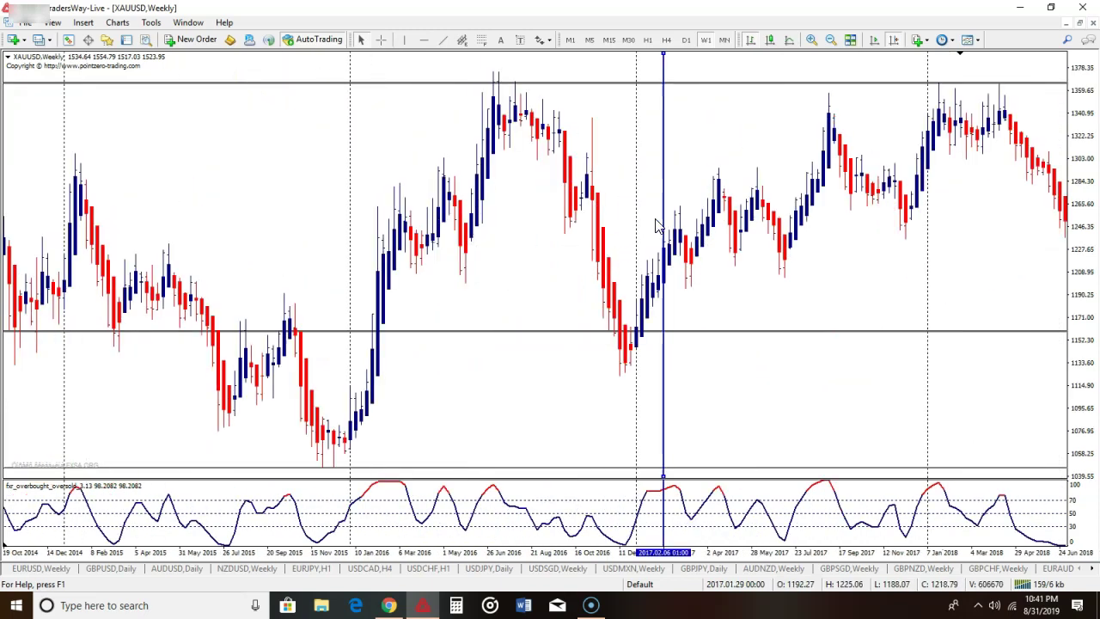
{"action": "left_click_drag", "start_coordinate": [660, 218], "coordinate": [663, 245]}
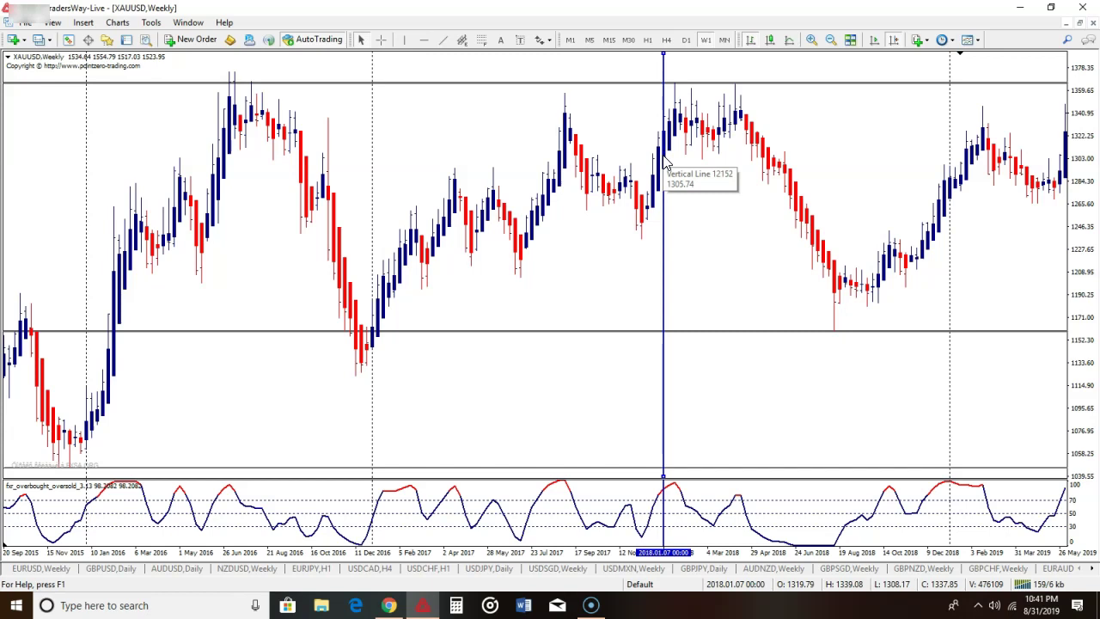
{"action": "left_click_drag", "start_coordinate": [1077, 242], "coordinate": [1078, 293]}
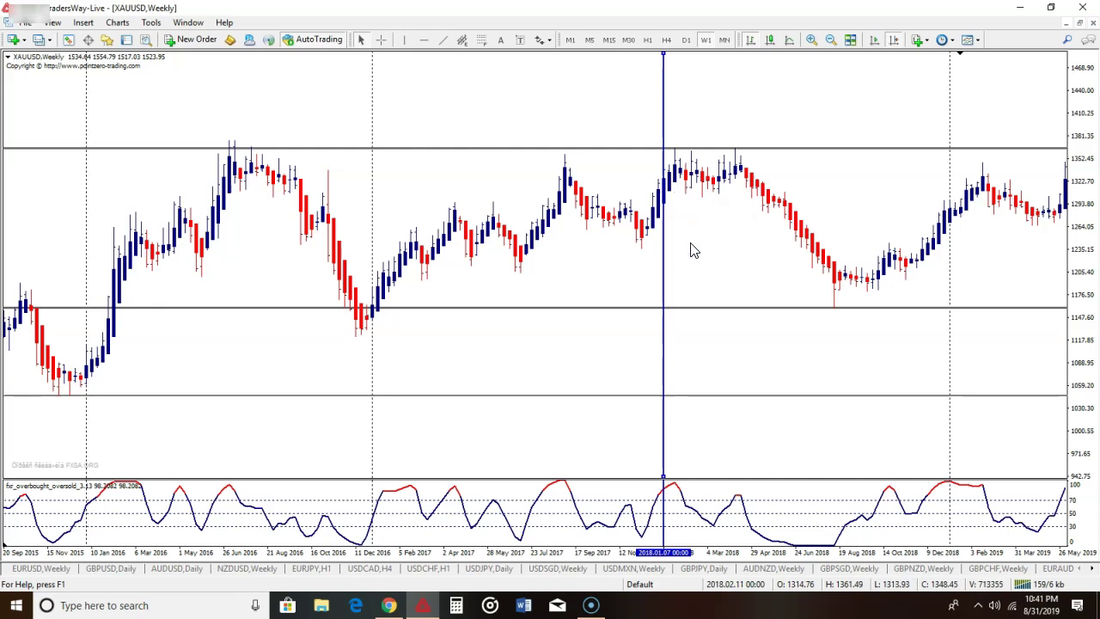
{"action": "left_click", "coordinate": [666, 40]}
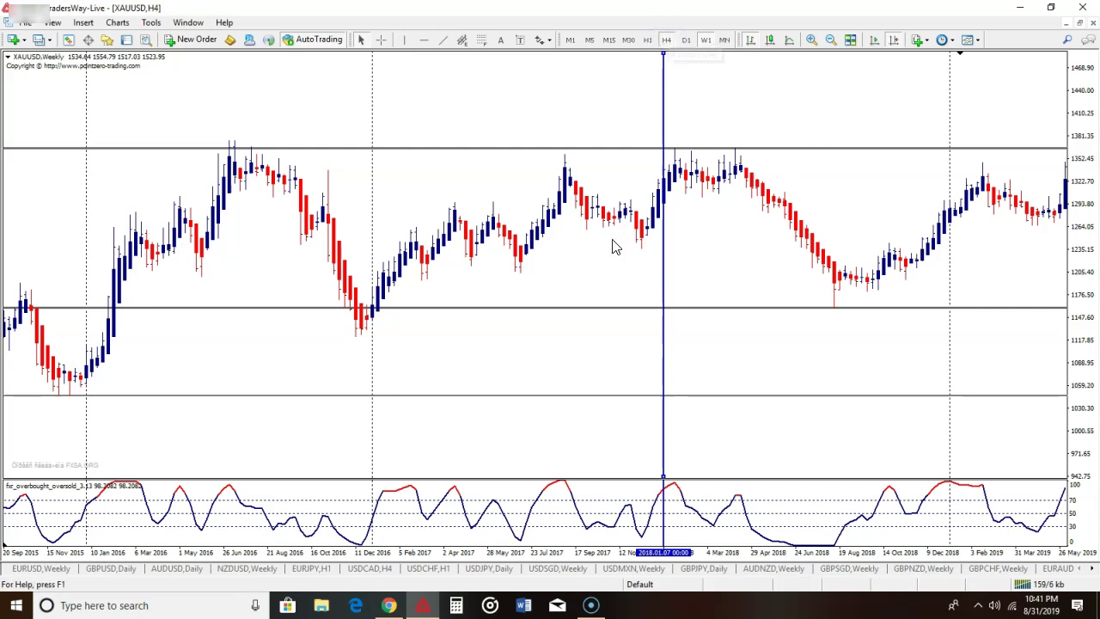
Refit and zoom the H4 XAUUSD candles, then shift the blue line to 2018.01.08 01:00.
{"action": "double_click", "coordinate": [1083, 216]}
{"action": "left_click", "coordinate": [828, 40]}
{"action": "left_click", "coordinate": [828, 39]}
{"action": "scroll", "coordinate": [680, 290], "scroll_direction": "up", "scroll_amount": 10}
{"action": "scroll", "coordinate": [662, 239], "scroll_direction": "down", "scroll_amount": 3}
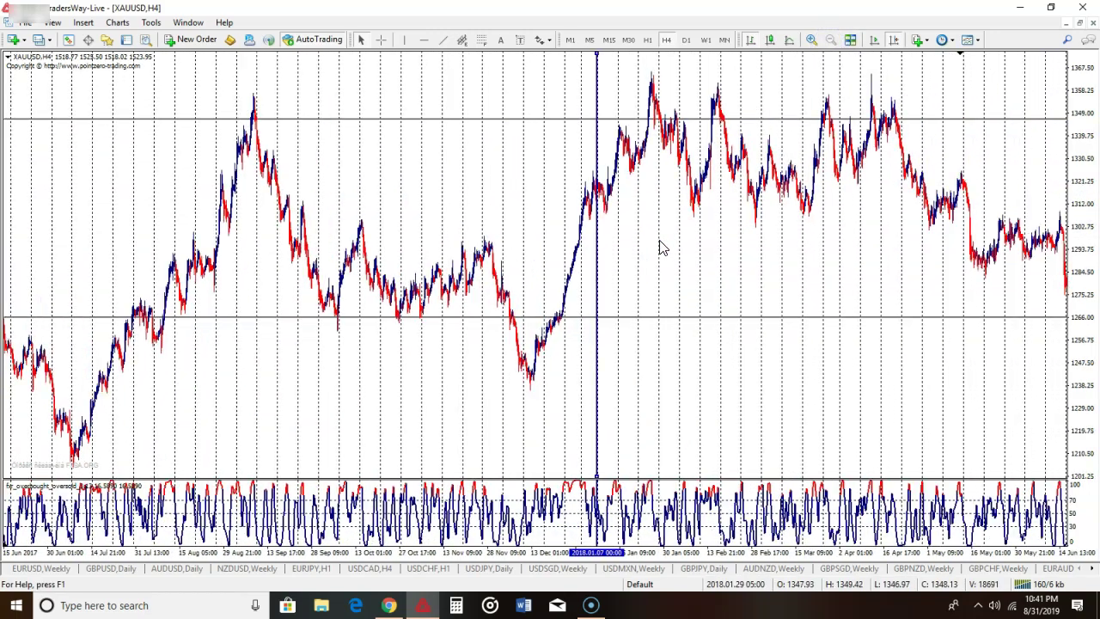
{"action": "scroll", "coordinate": [658, 246], "scroll_direction": "up", "scroll_amount": 1}
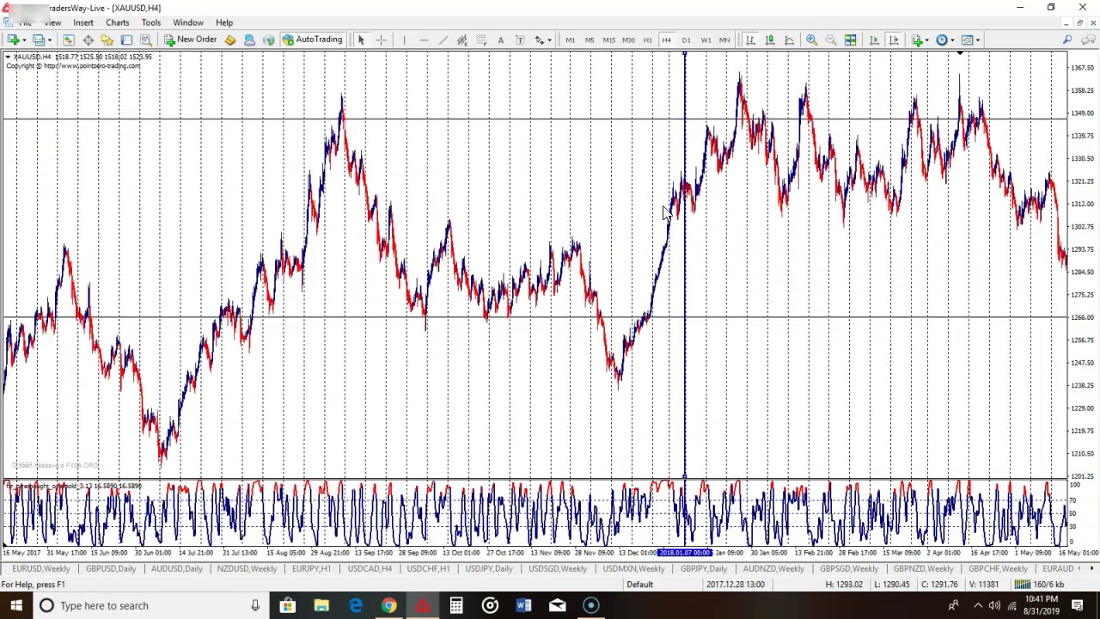
{"action": "left_click", "coordinate": [811, 40]}
{"action": "left_click", "coordinate": [810, 40]}
{"action": "scroll", "coordinate": [808, 278], "scroll_direction": "down", "scroll_amount": 5}
{"action": "scroll", "coordinate": [810, 277], "scroll_direction": "down", "scroll_amount": 10}
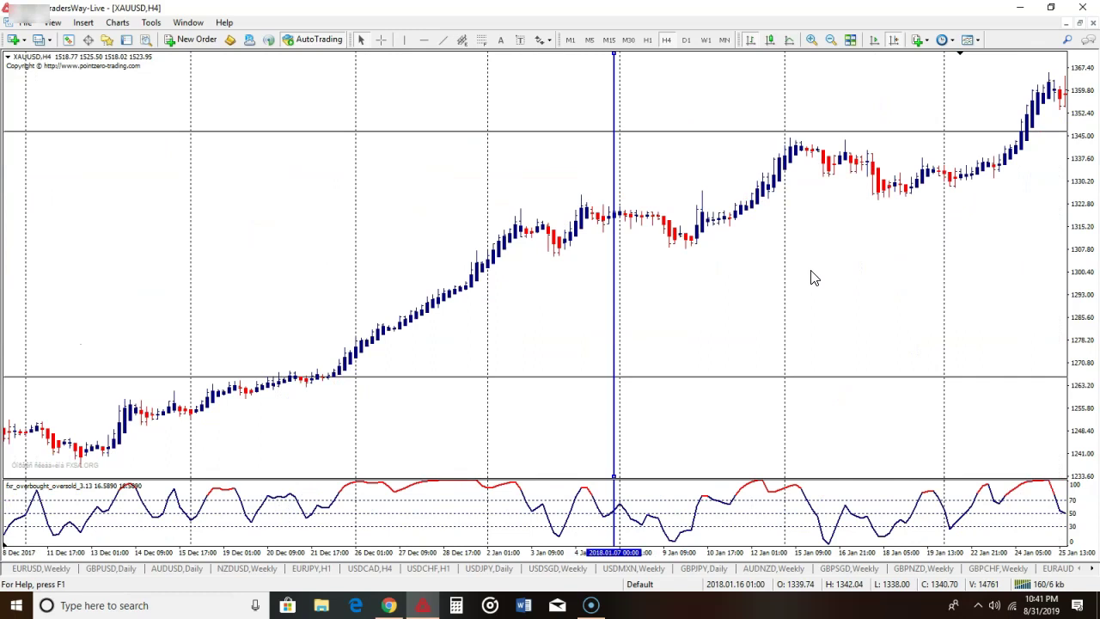
{"action": "scroll", "coordinate": [821, 280], "scroll_direction": "down", "scroll_amount": 3}
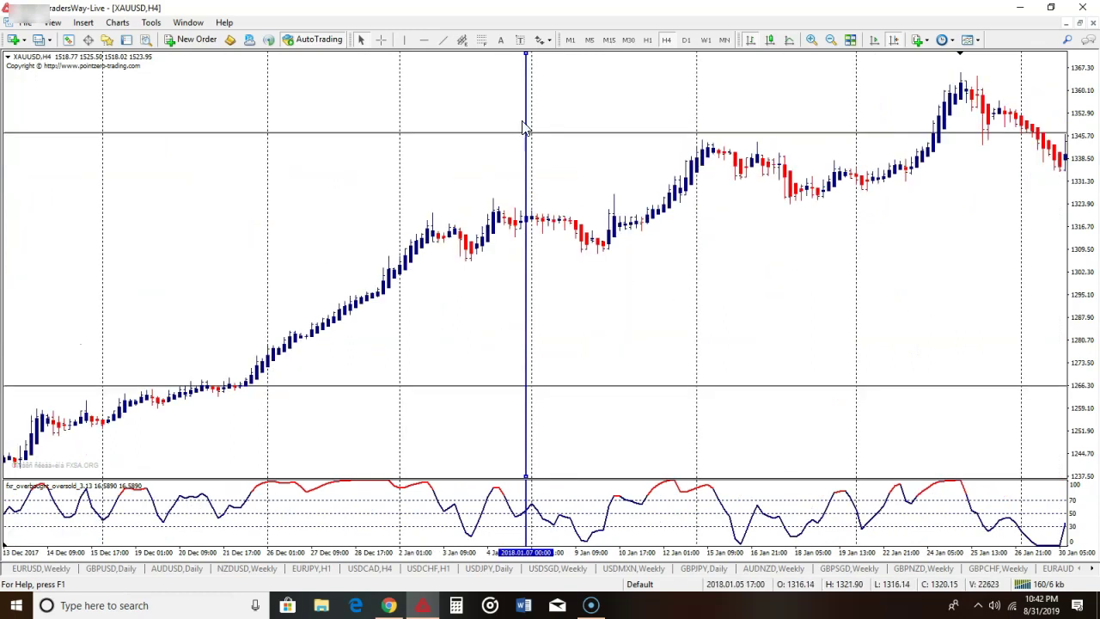
{"action": "left_click_drag", "start_coordinate": [530, 127], "coordinate": [534, 124]}
Measure the price move between two chart points with the crosshair.
{"action": "mouse_move", "coordinate": [537, 221]}
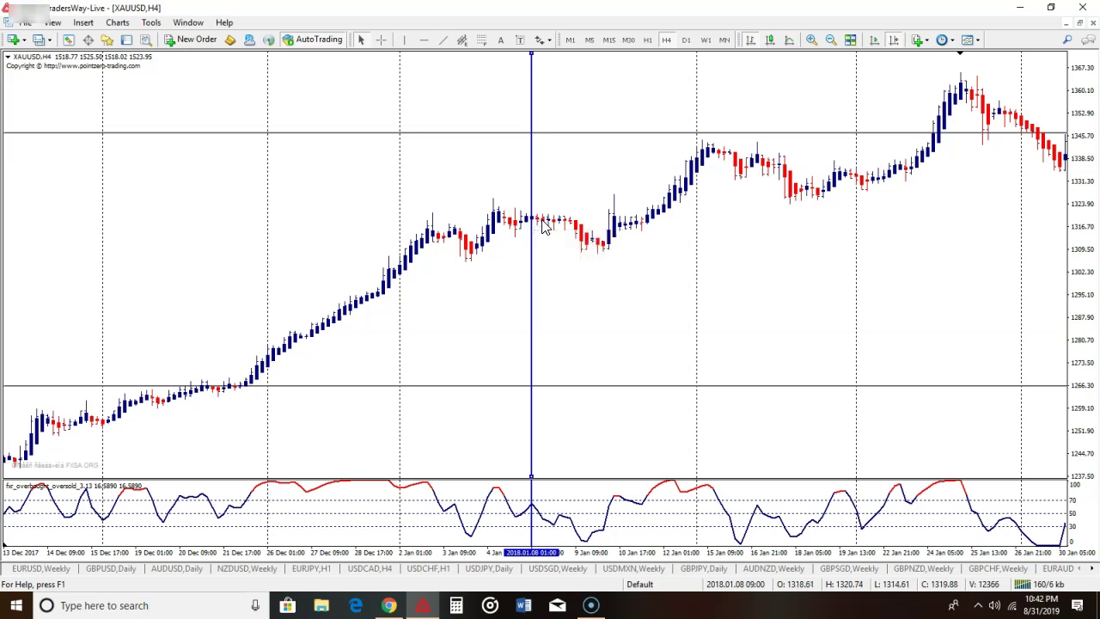
{"action": "middle_click", "coordinate": [602, 244]}
{"action": "left_click_drag", "start_coordinate": [580, 226], "coordinate": [778, 182]}
{"action": "middle_click", "coordinate": [606, 251]}
Move the blue line to the 2018.01.10 05:00 bar and measure the price movement from it.
{"action": "middle_click", "coordinate": [601, 250]}
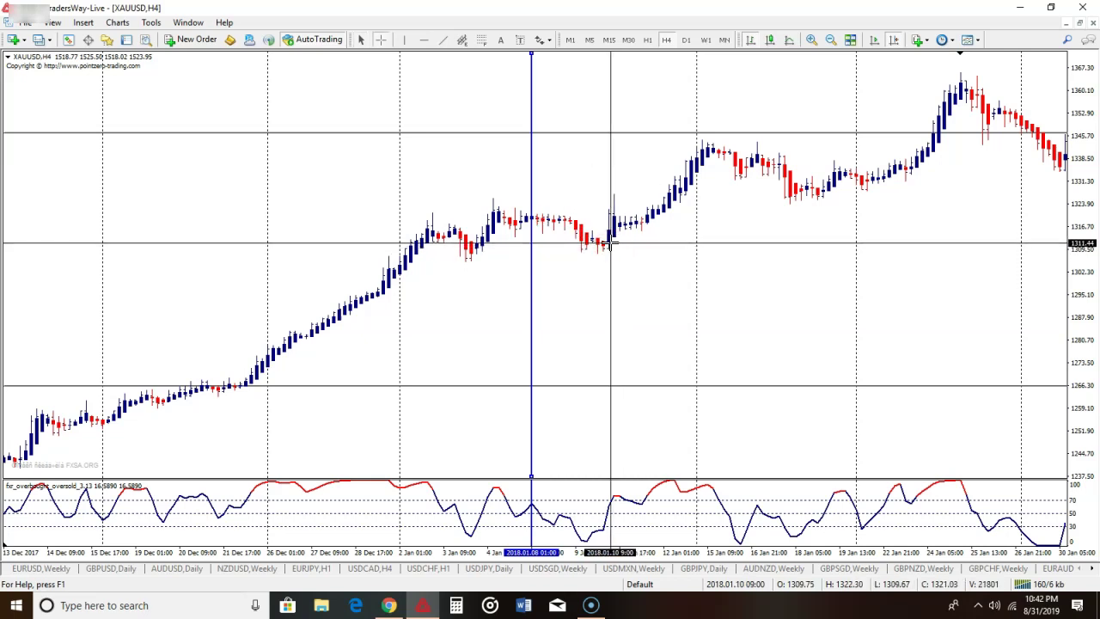
{"action": "left_click", "coordinate": [550, 283]}
{"action": "left_click_drag", "start_coordinate": [533, 287], "coordinate": [604, 313]}
{"action": "middle_click", "coordinate": [602, 195]}
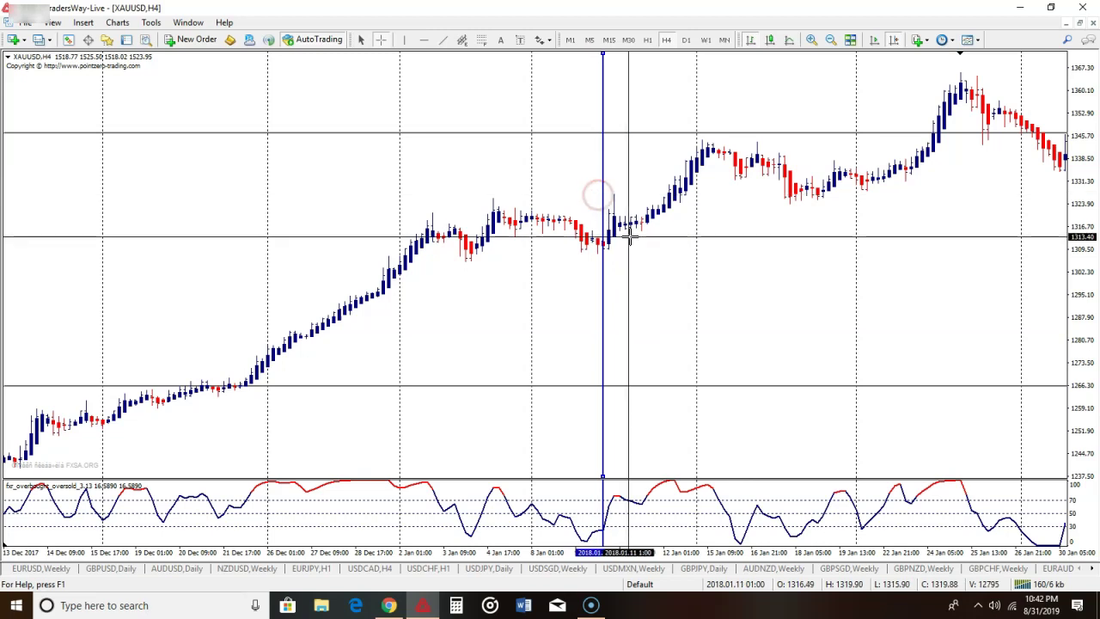
{"action": "mouse_move", "coordinate": [622, 229]}
{"action": "left_mouse_down"}
{"action": "mouse_move", "coordinate": [470, 263]}
{"action": "mouse_move", "coordinate": [548, 249]}
{"action": "mouse_move", "coordinate": [700, 162]}
{"action": "mouse_move", "coordinate": [702, 150]}
{"action": "left_mouse_up"}
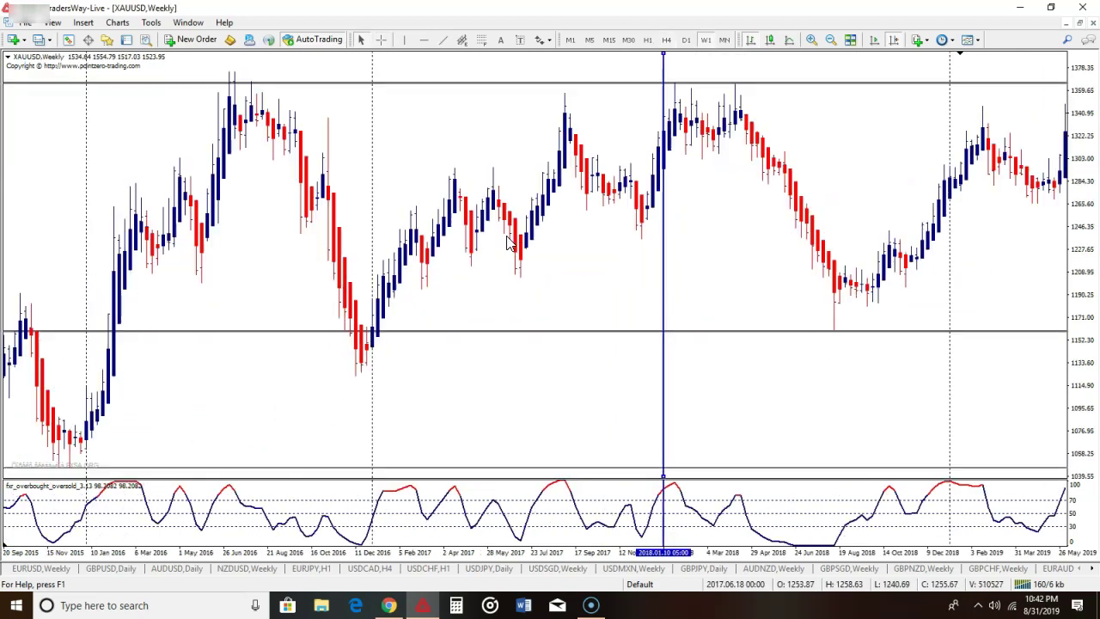
Switch the chart to NZDCHF on weekly bars and compress its price scale.
{"action": "left_click", "coordinate": [69, 39]}
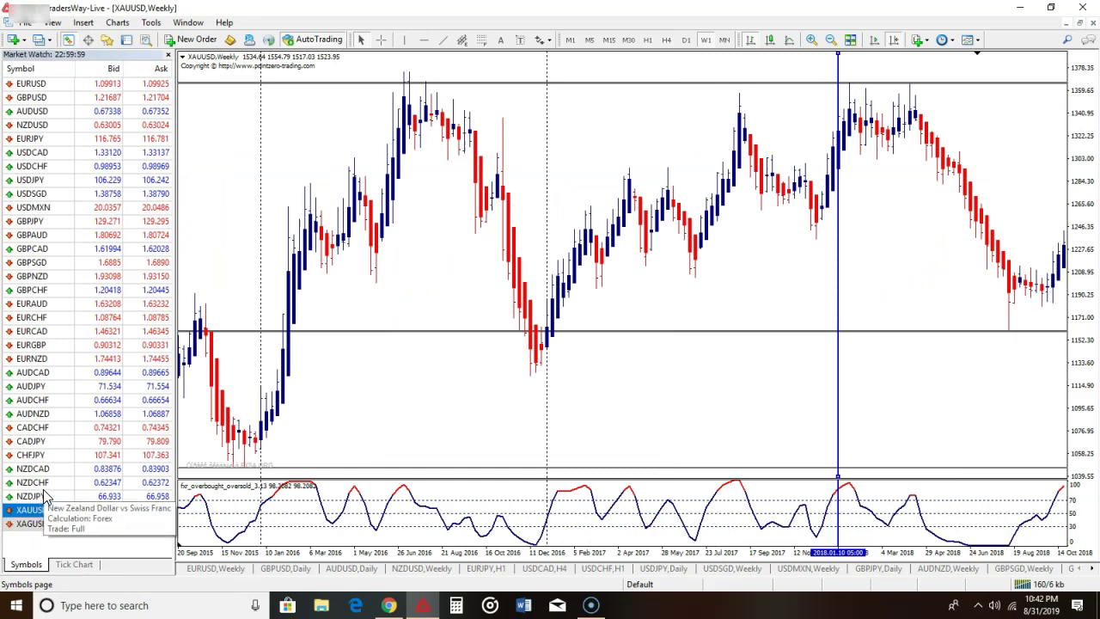
{"action": "left_click_drag", "start_coordinate": [46, 489], "coordinate": [356, 422]}
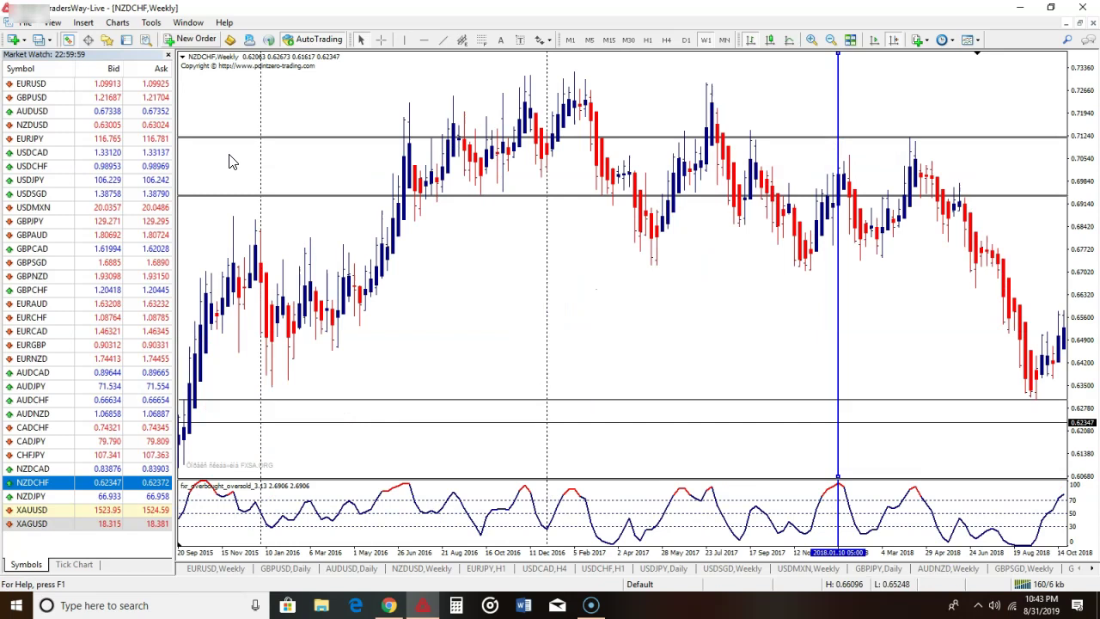
{"action": "left_click", "coordinate": [168, 55]}
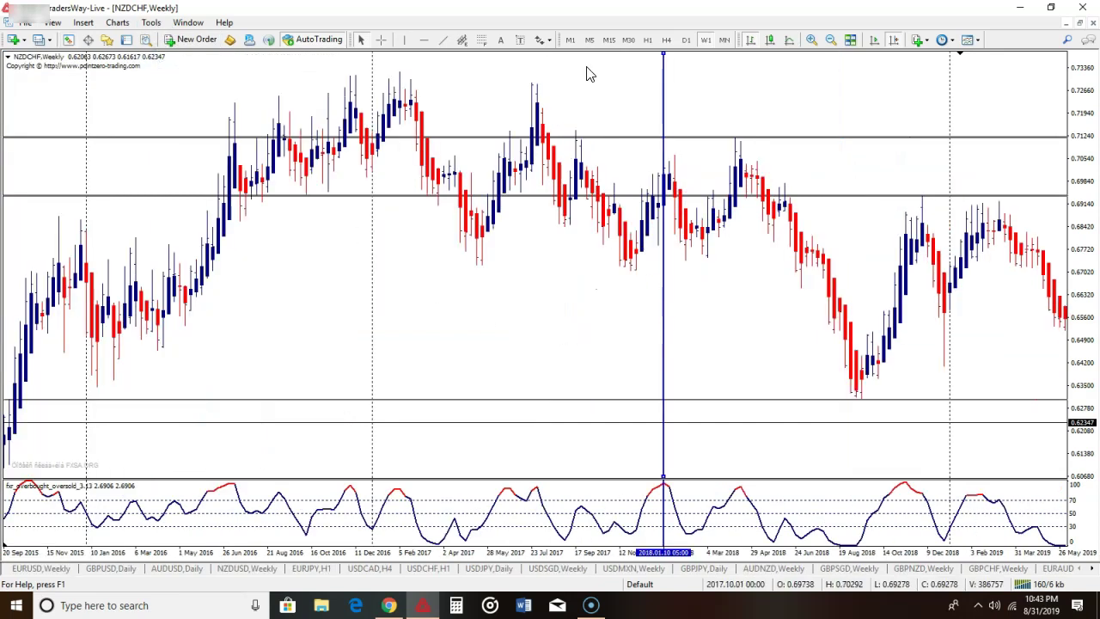
{"action": "left_click", "coordinate": [705, 40]}
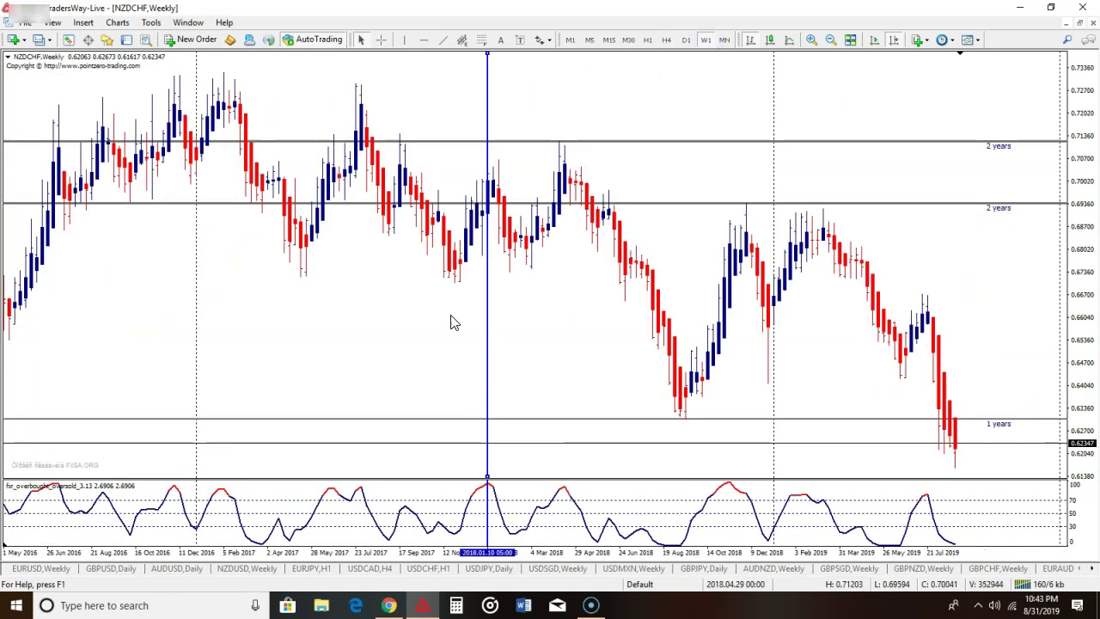
{"action": "left_click_drag", "start_coordinate": [1074, 159], "coordinate": [1072, 298]}
Move the blue vertical line to the 2019.08.11 candle.
{"action": "left_click_drag", "start_coordinate": [488, 291], "coordinate": [938, 292]}
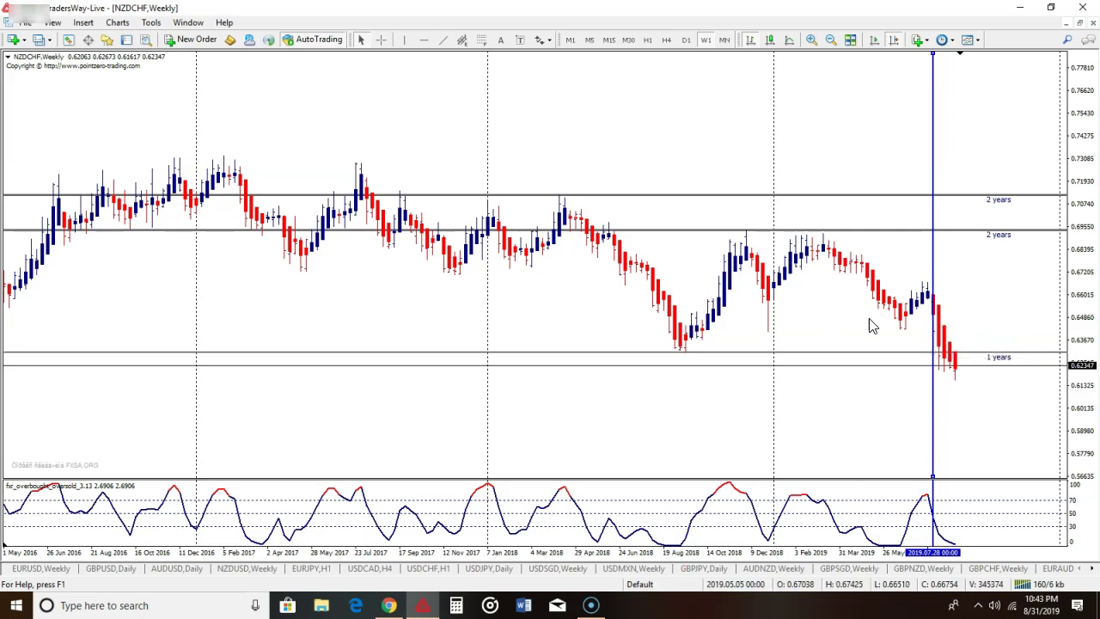
{"action": "left_click_drag", "start_coordinate": [934, 248], "coordinate": [941, 254]}
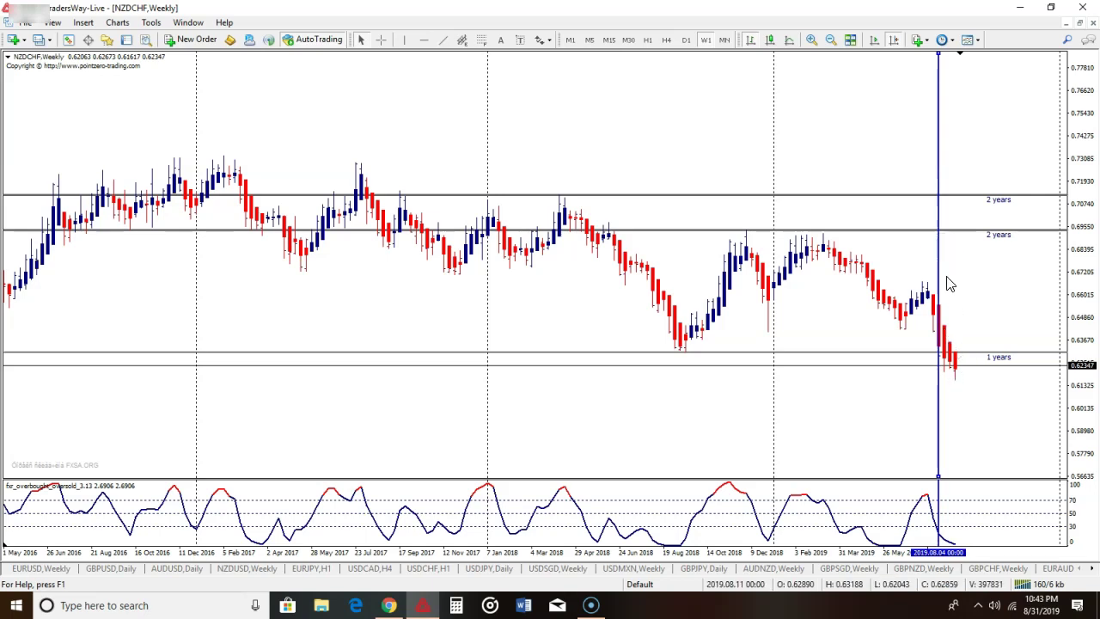
{"action": "mouse_move", "coordinate": [943, 323]}
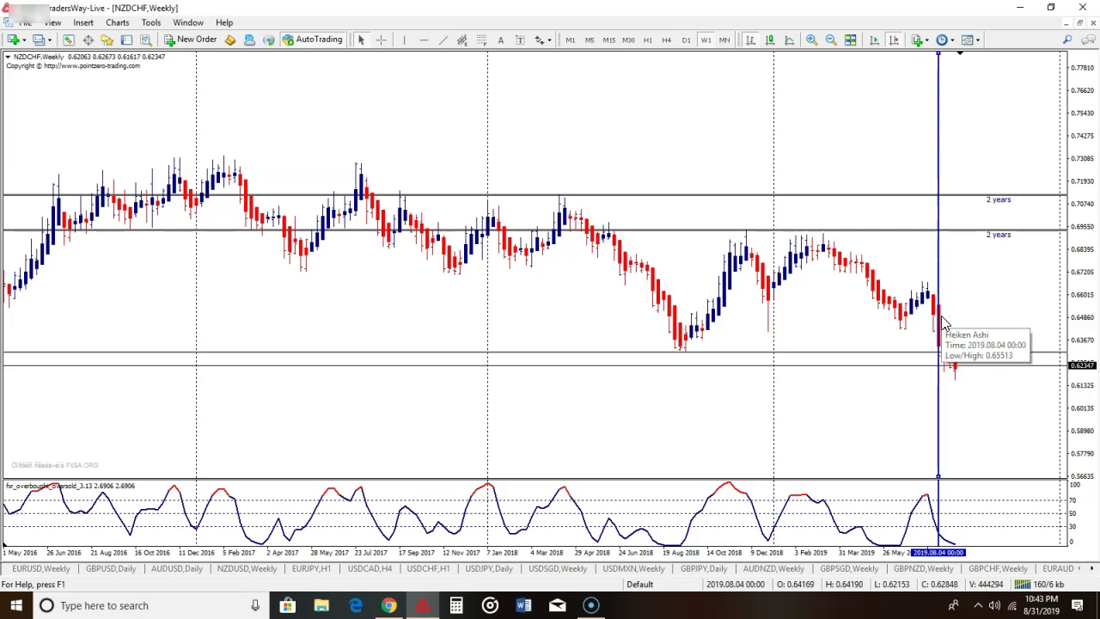
{"action": "left_click_drag", "start_coordinate": [942, 275], "coordinate": [945, 277]}
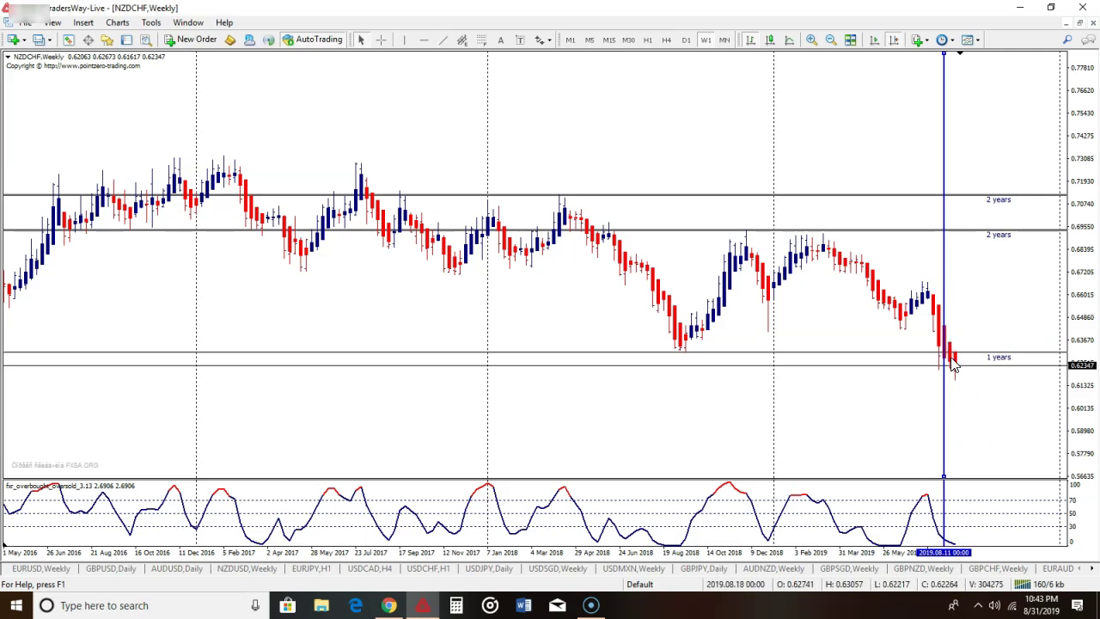
Show the latest August 2019 NZDCHF H4 bars, fit prices, and move the line to 2019.08.12.
{"action": "left_click", "coordinate": [666, 40]}
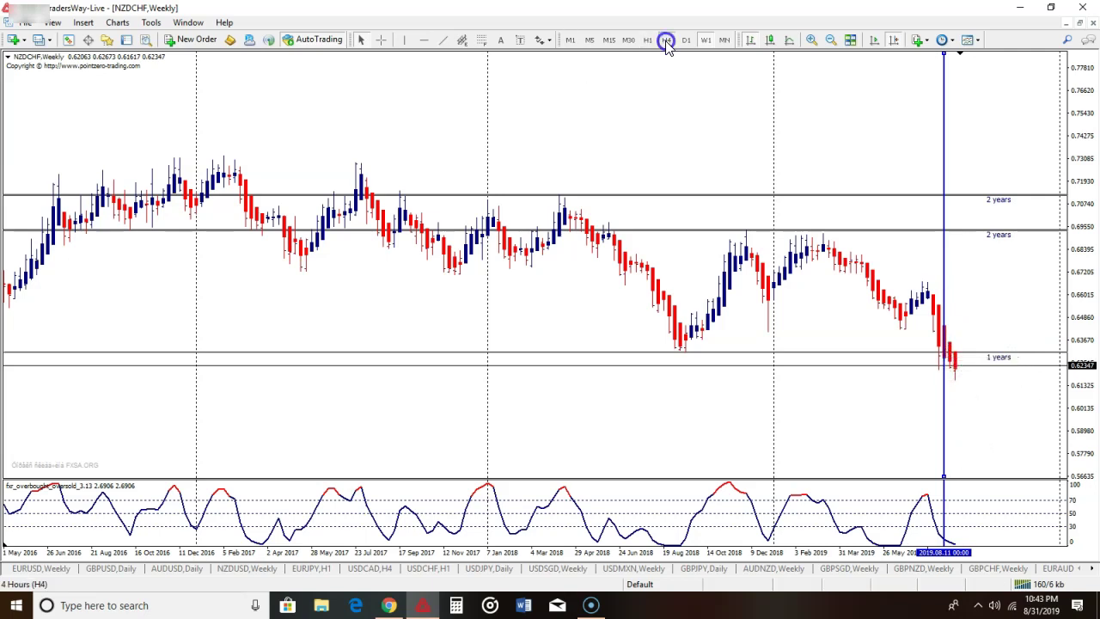
{"action": "left_click", "coordinate": [894, 40]}
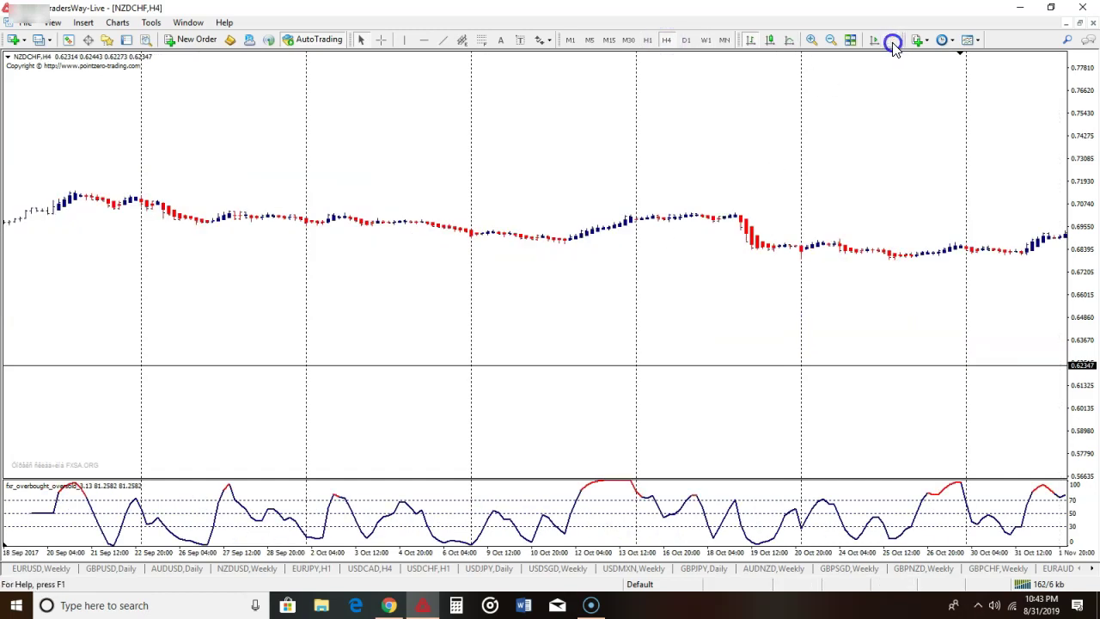
{"action": "left_click", "coordinate": [1084, 212]}
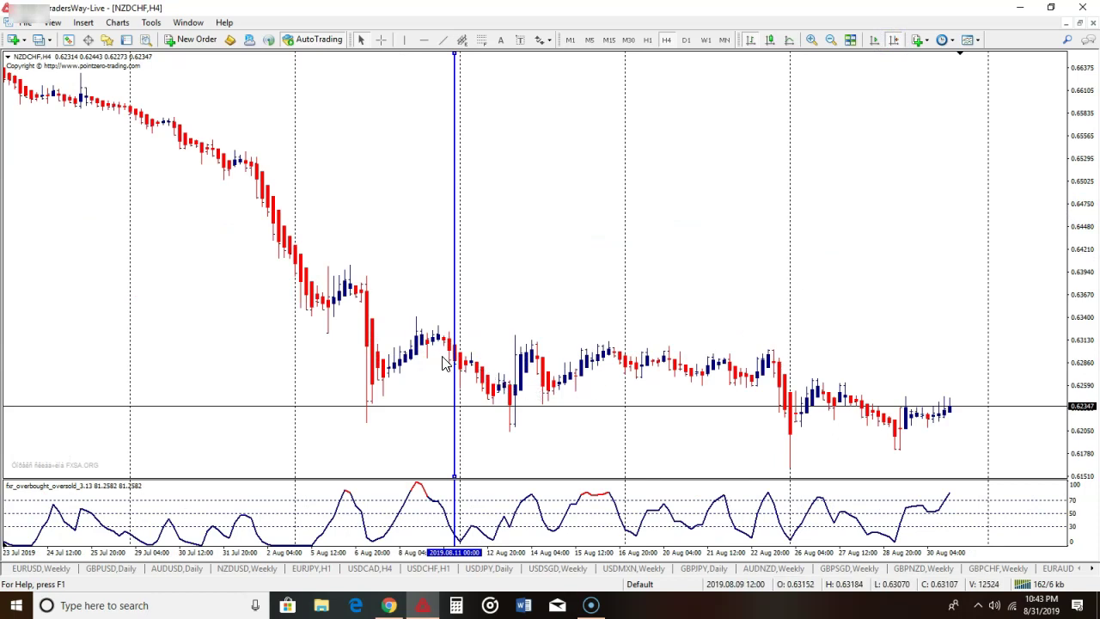
{"action": "left_click_drag", "start_coordinate": [455, 272], "coordinate": [505, 295]}
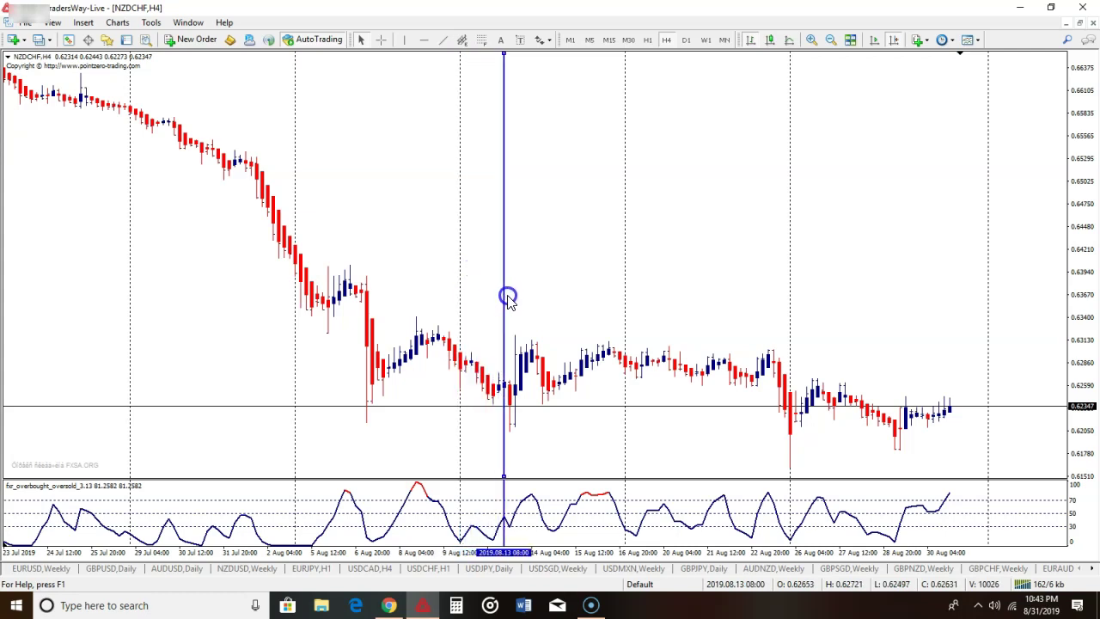
Shift the blue line to 2019.08.14 08:00 and measure the price rise from that bar.
{"action": "middle_click", "coordinate": [530, 337]}
{"action": "middle_click", "coordinate": [531, 337]}
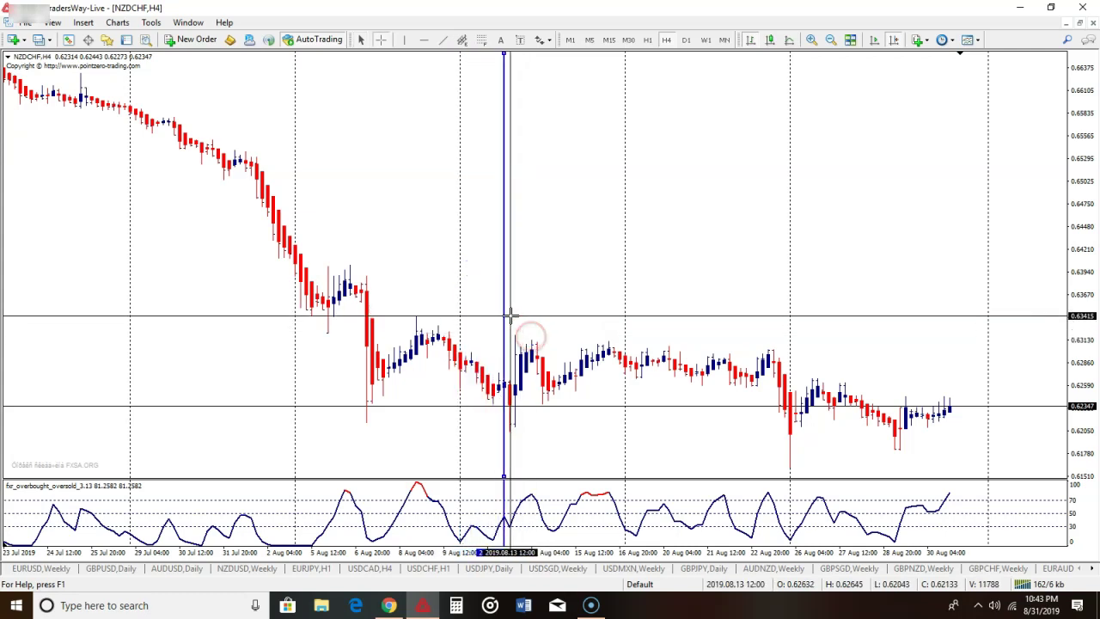
{"action": "left_click_drag", "start_coordinate": [505, 316], "coordinate": [538, 326]}
{"action": "middle_click", "coordinate": [554, 373]}
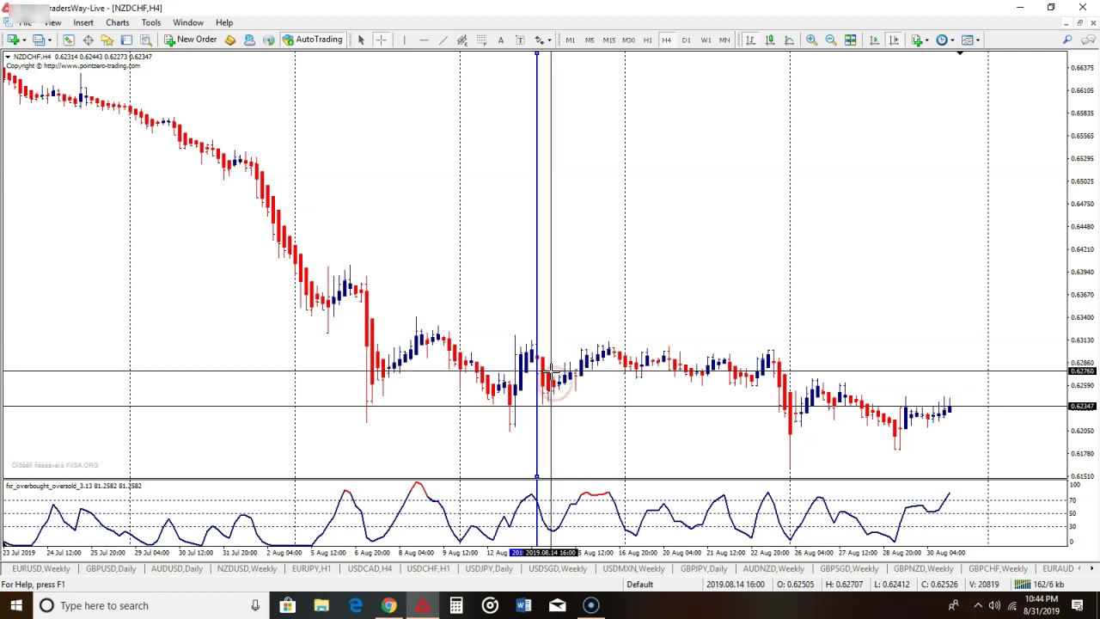
{"action": "left_click_drag", "start_coordinate": [554, 373], "coordinate": [772, 433]}
{"action": "mouse_move", "coordinate": [772, 448]}
{"action": "left_mouse_down"}
{"action": "mouse_move", "coordinate": [776, 457]}
{"action": "mouse_move", "coordinate": [751, 424]}
{"action": "mouse_move", "coordinate": [769, 413]}
{"action": "mouse_move", "coordinate": [784, 440]}
{"action": "left_mouse_up"}
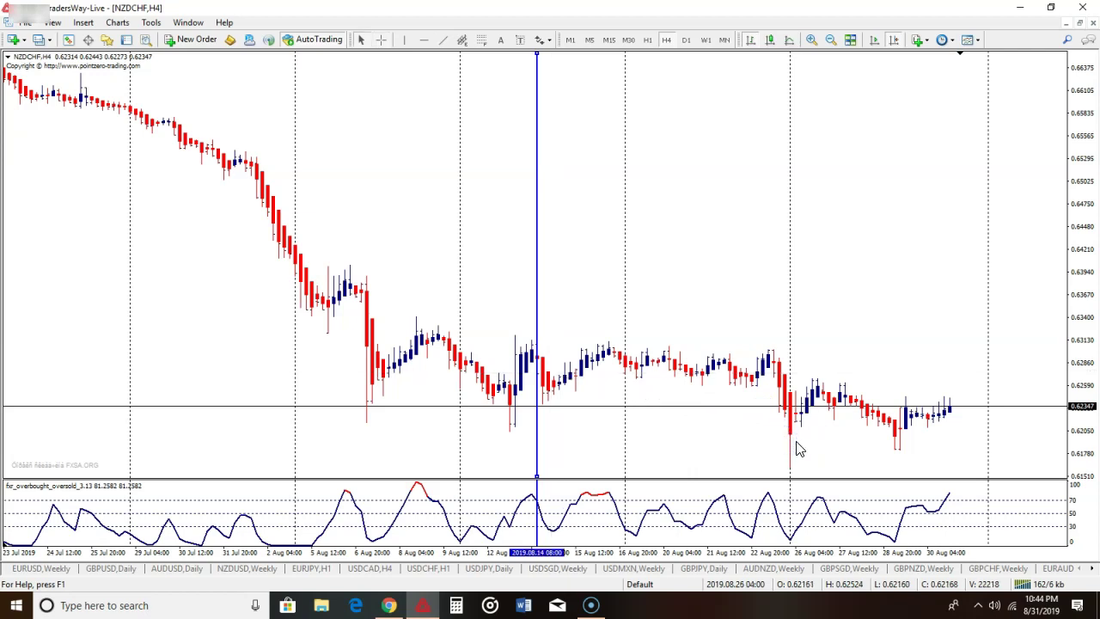